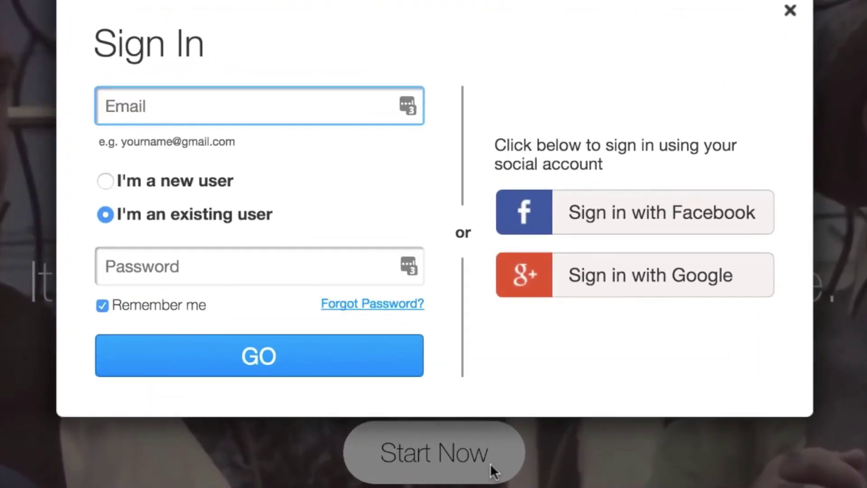
Sign up as a new Wix user with the account e-mail and a confirmed password.
key(ctrl+v)
text(example@gmail.com)
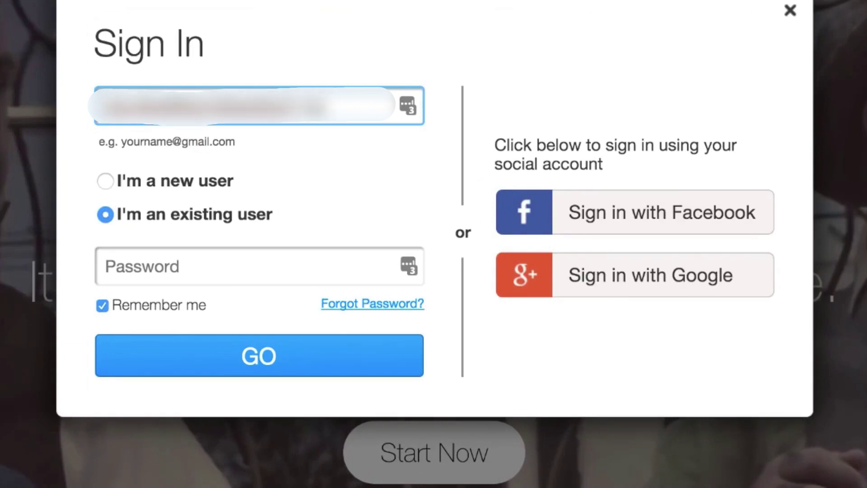
click(106, 181)
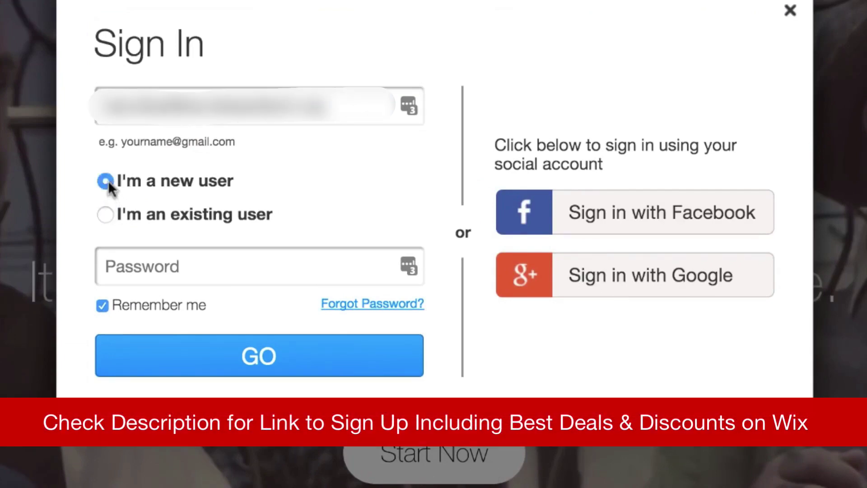
click(135, 266)
text(***)
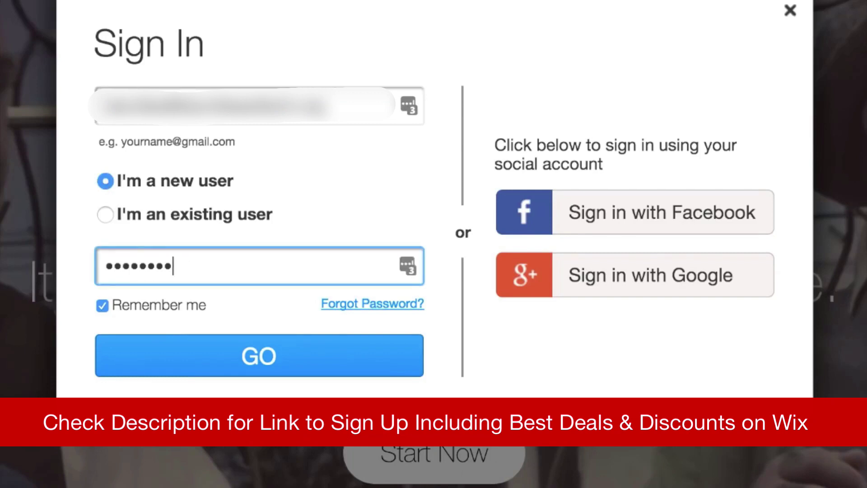
click(135, 364)
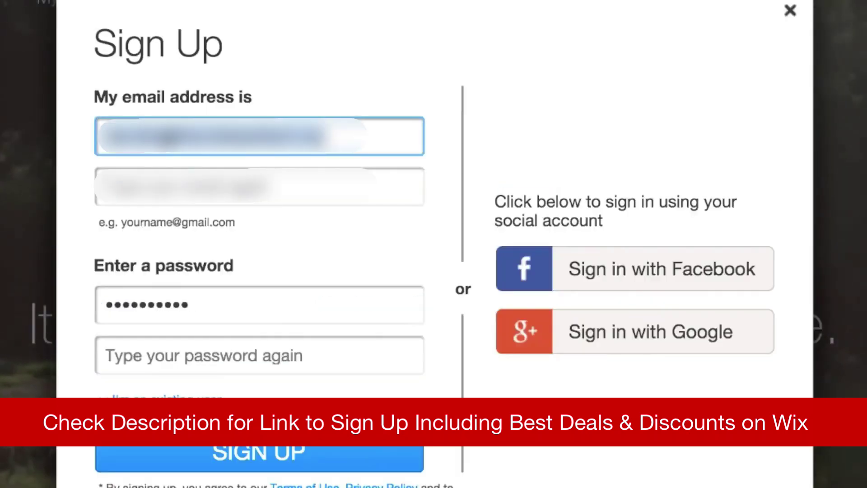
click(149, 355)
text(**********)
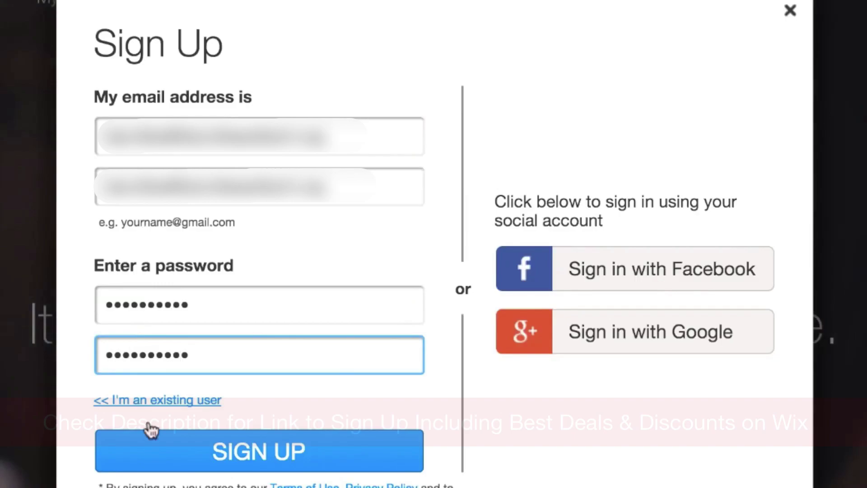
click(167, 447)
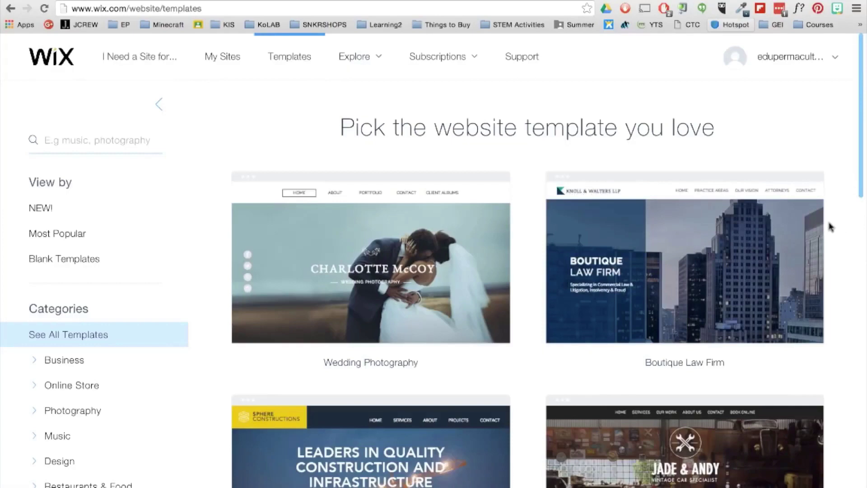
Scroll down the template gallery and back up to the Social Media Agency template.
scroll(830, 227, down, 15)
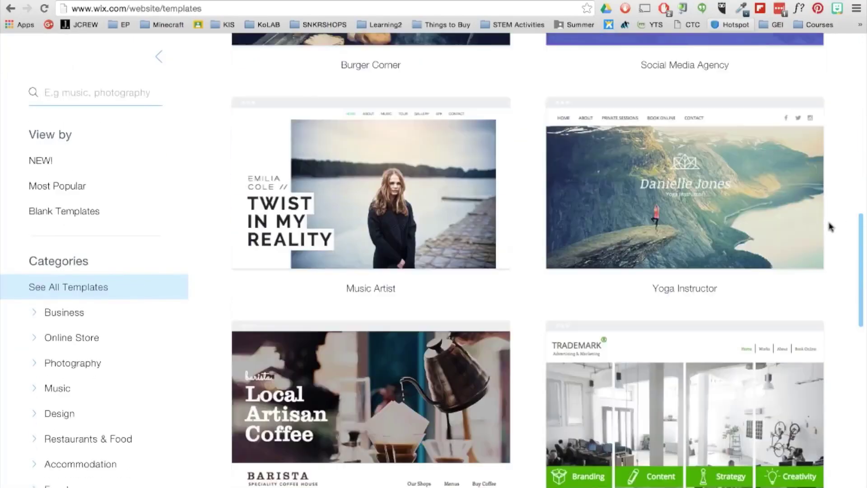
scroll(830, 226, down, 9)
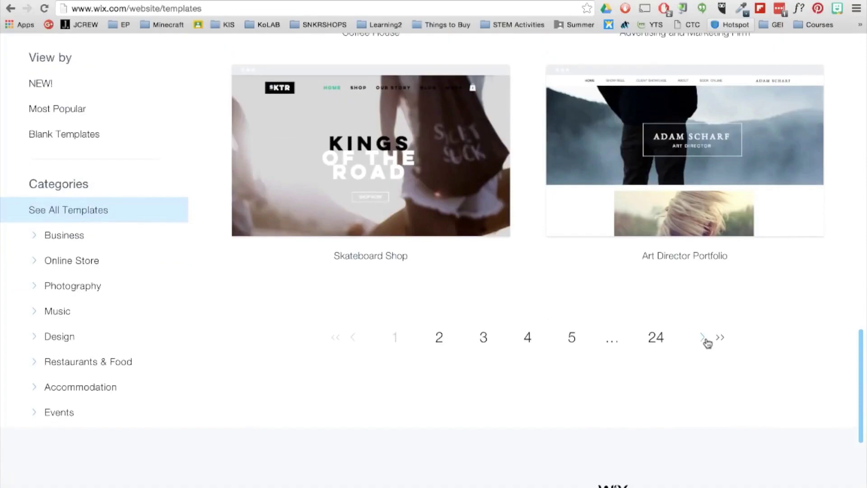
scroll(707, 342, up, 13)
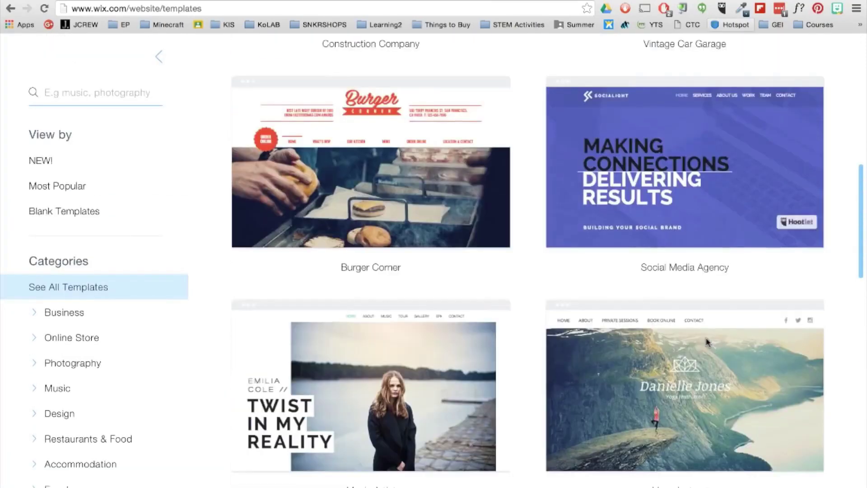
Preview the Social Media Agency template, jumping to its work and contact sections and back.
click(667, 204)
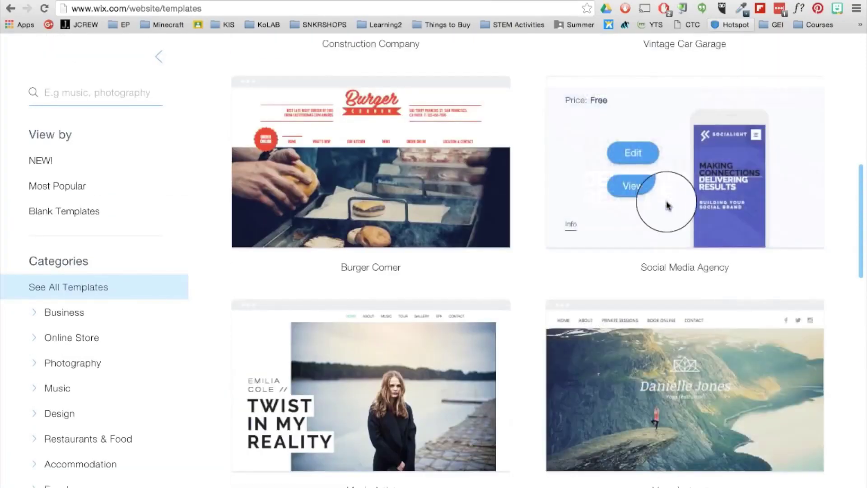
click(644, 185)
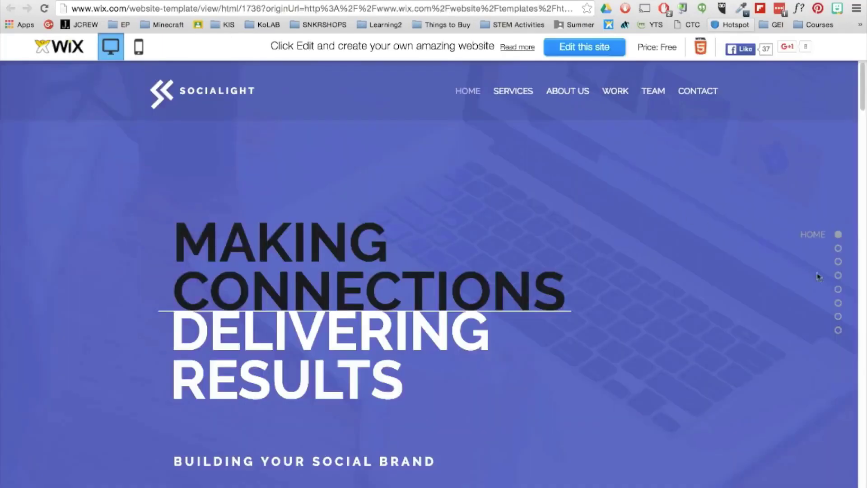
click(838, 275)
click(838, 330)
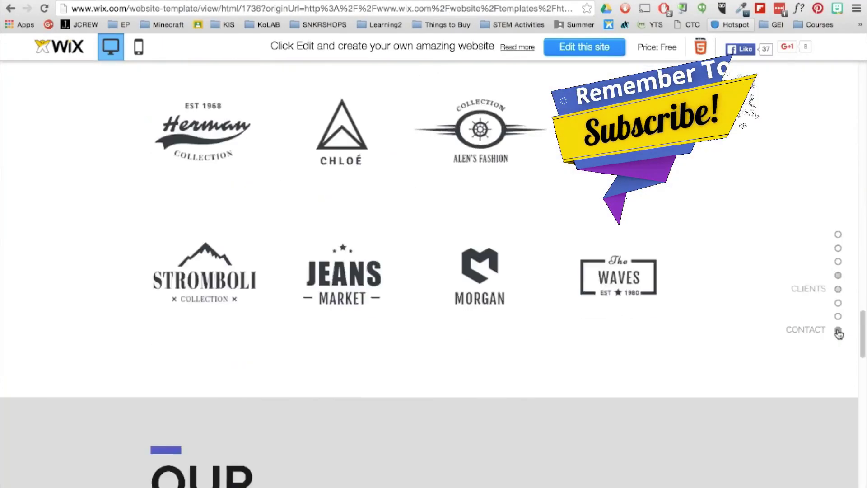
click(838, 235)
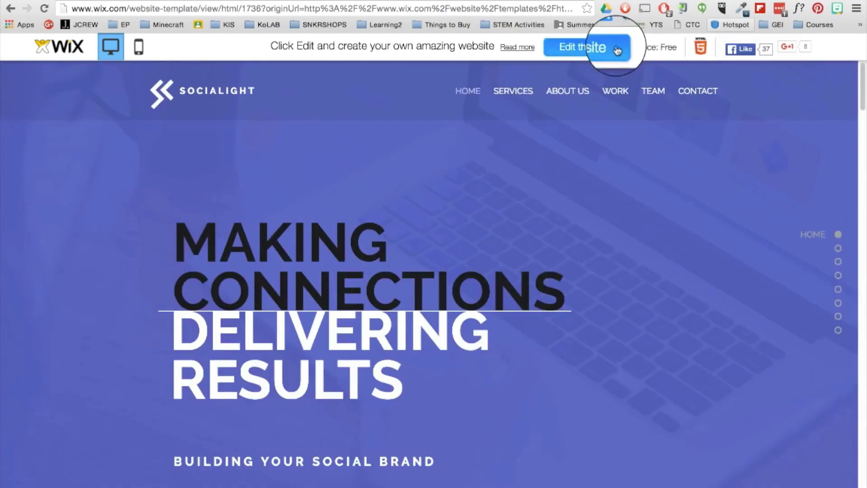
Open the template in the editor, drag the MAKING CONNECTIONS headline around, then undo it.
click(616, 47)
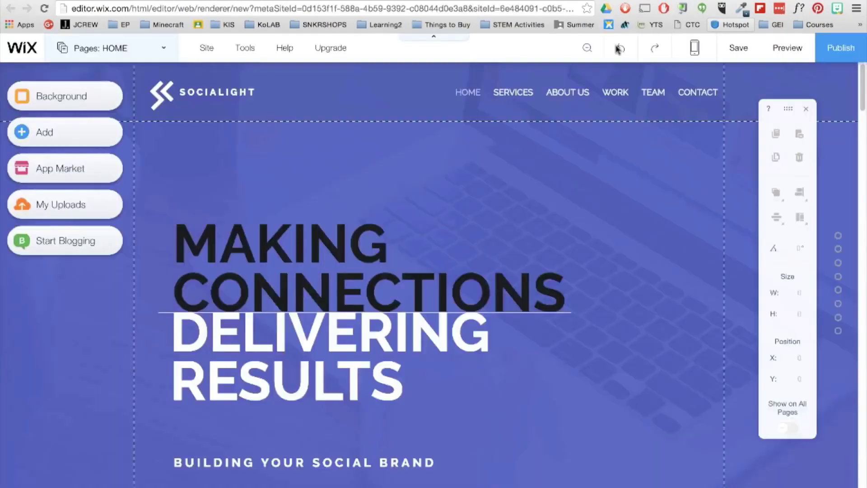
click(333, 251)
drag(364, 222, 353, 149)
drag(309, 197, 361, 235)
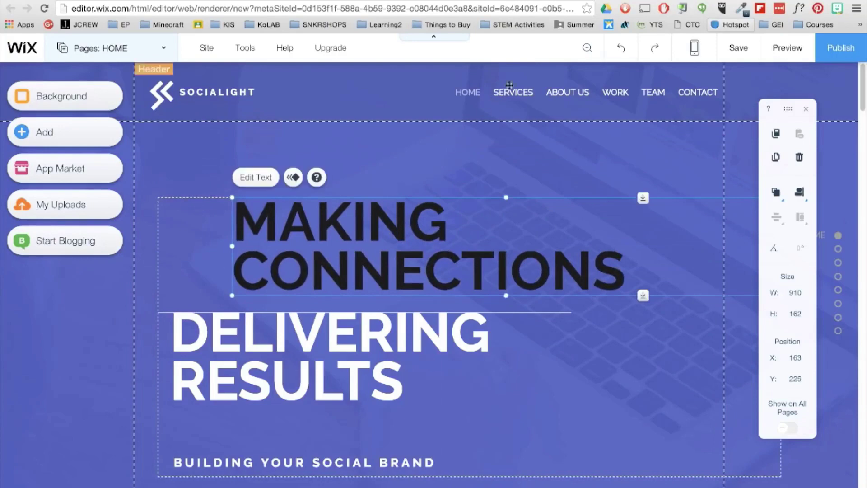
click(618, 53)
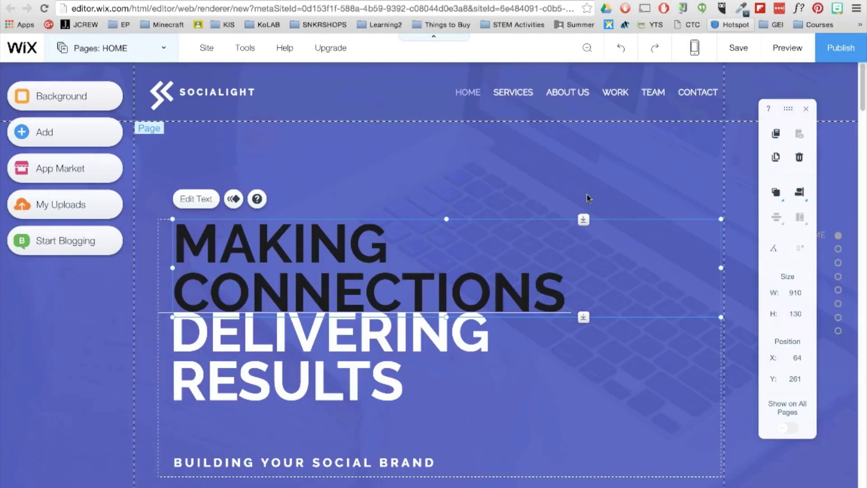
Open the HOME page background settings and browse colour, free Wix and Bigstock image options.
click(374, 163)
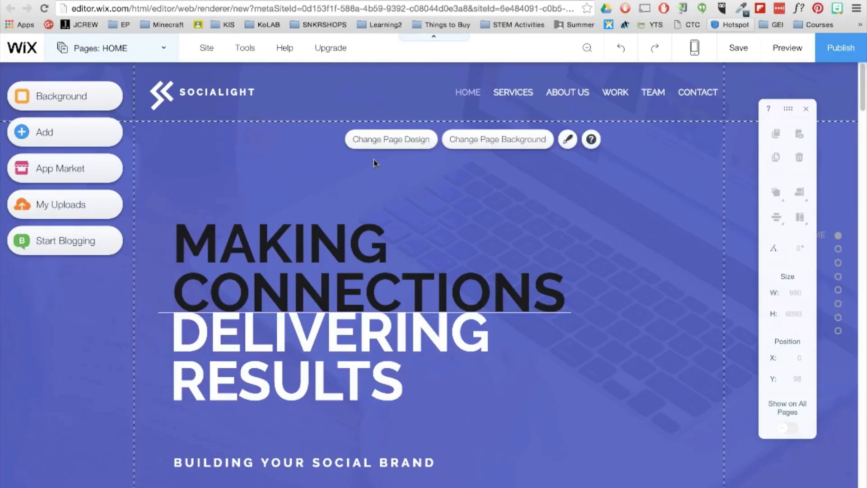
click(380, 143)
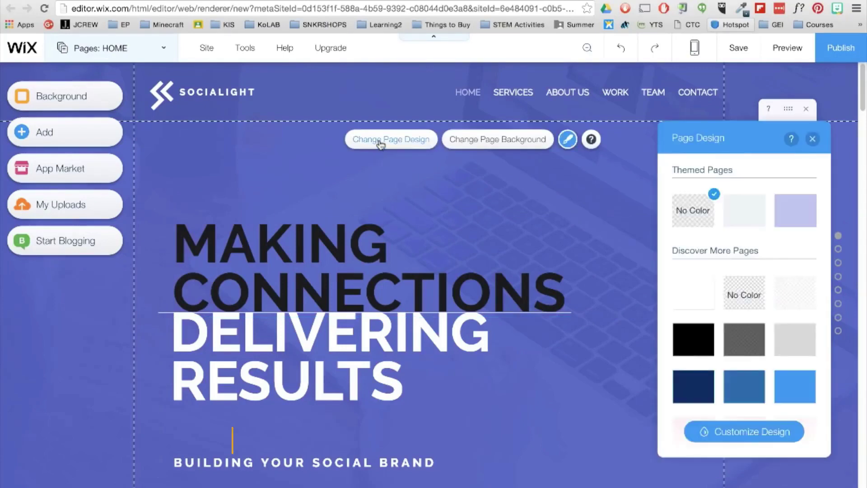
click(469, 143)
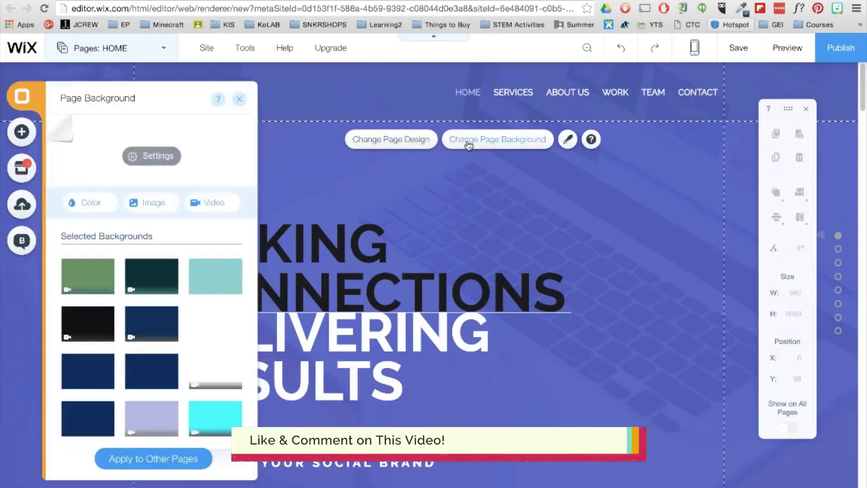
click(103, 207)
click(169, 203)
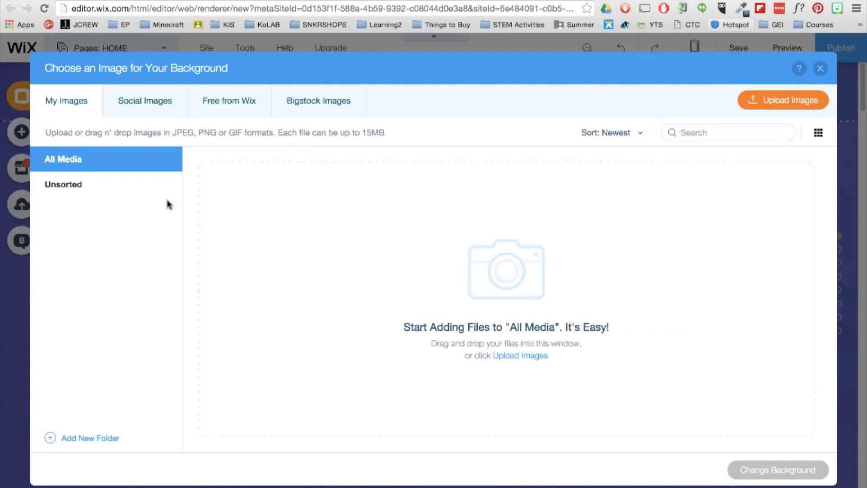
click(259, 109)
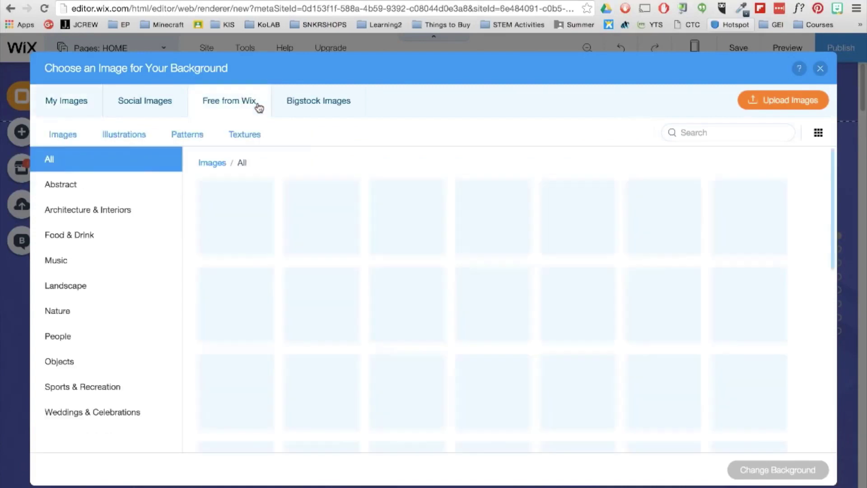
click(316, 103)
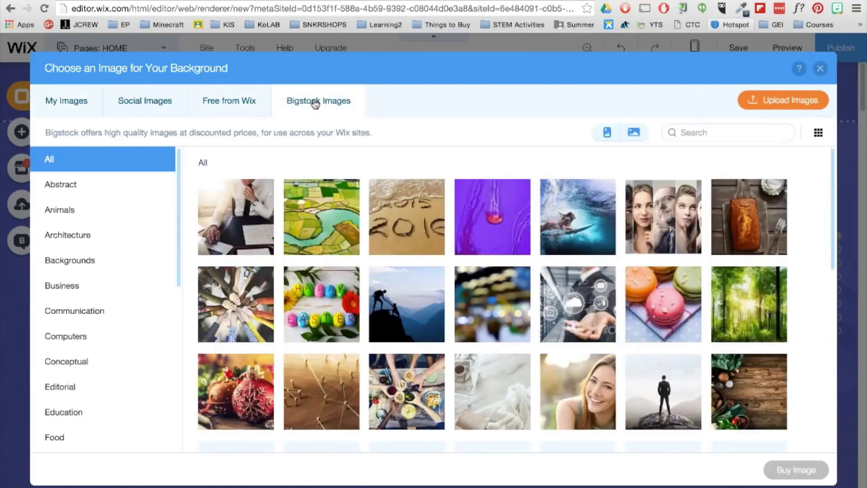
Upload 'Wix Background - Students working 2.mp4' from Documents as a background video.
click(820, 69)
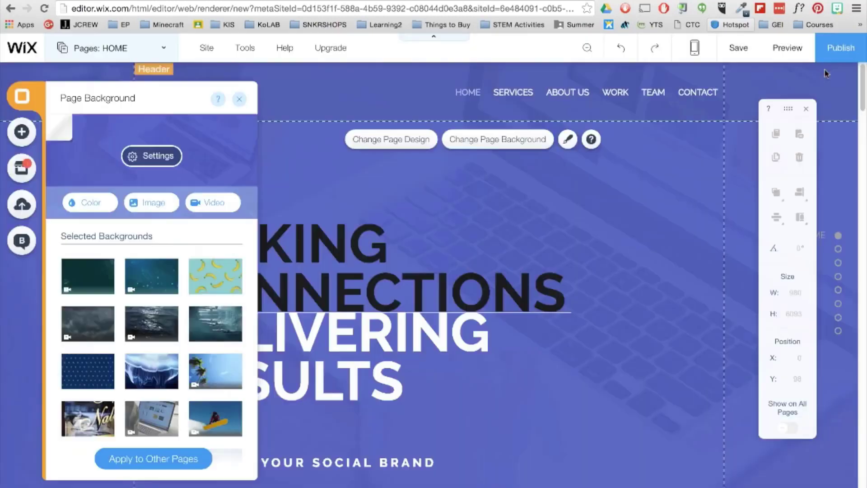
click(236, 205)
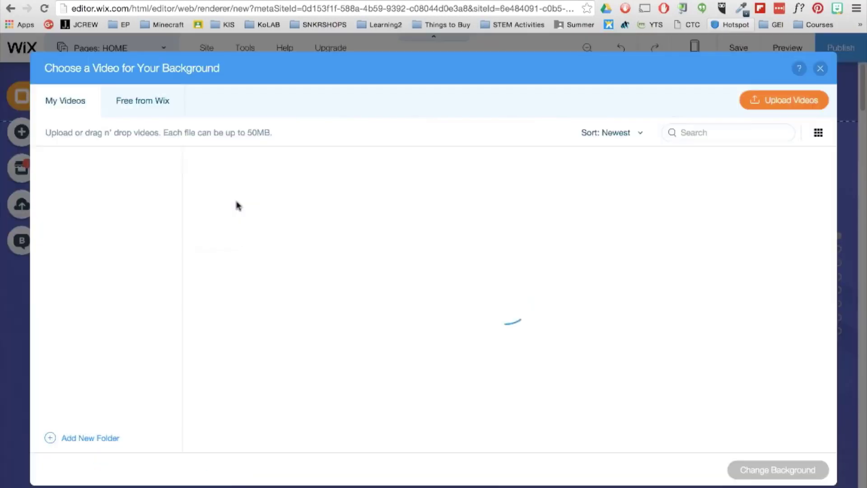
click(820, 106)
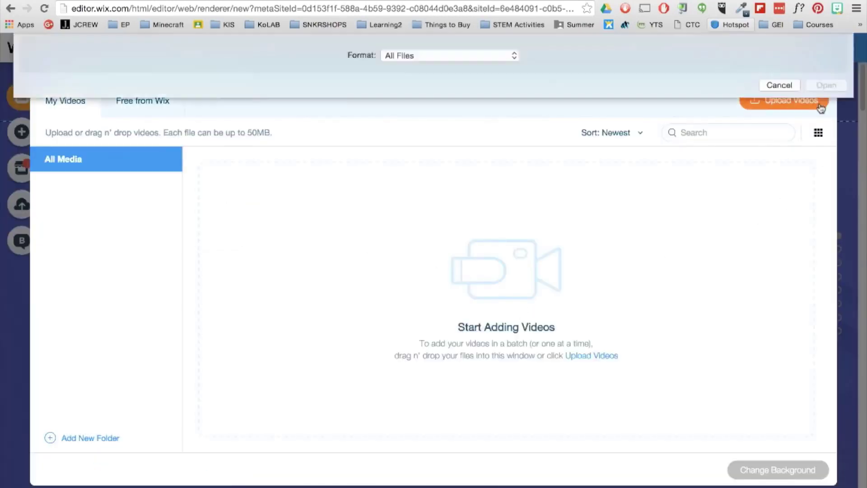
click(61, 145)
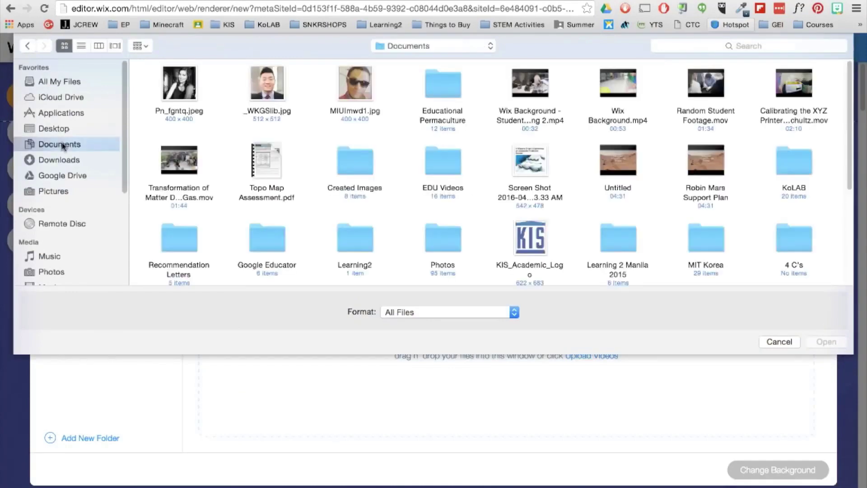
click(513, 122)
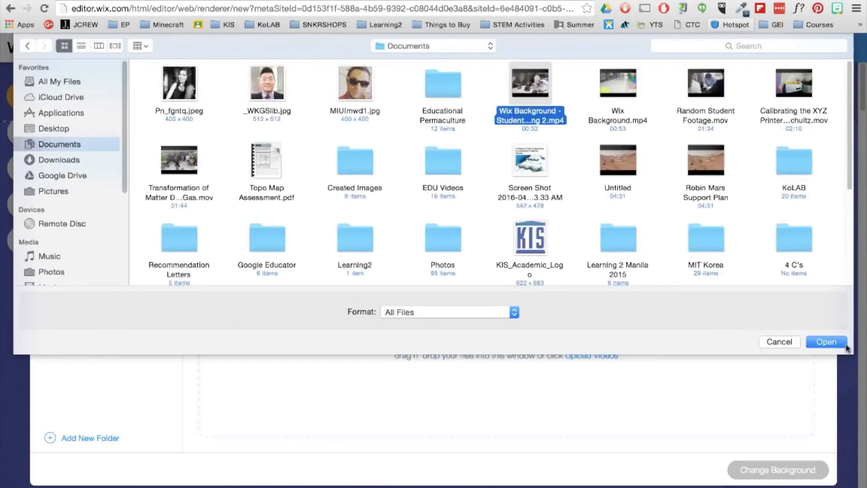
click(826, 342)
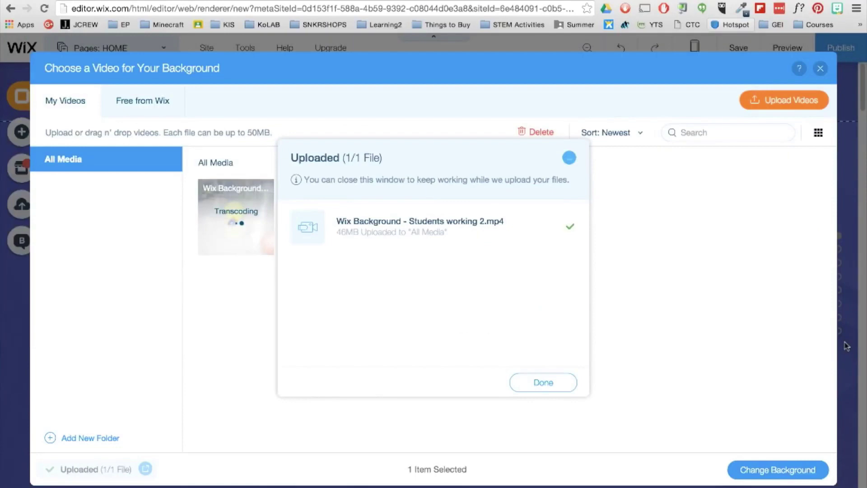
Apply the uploaded video as the home page background and preview the site.
click(527, 382)
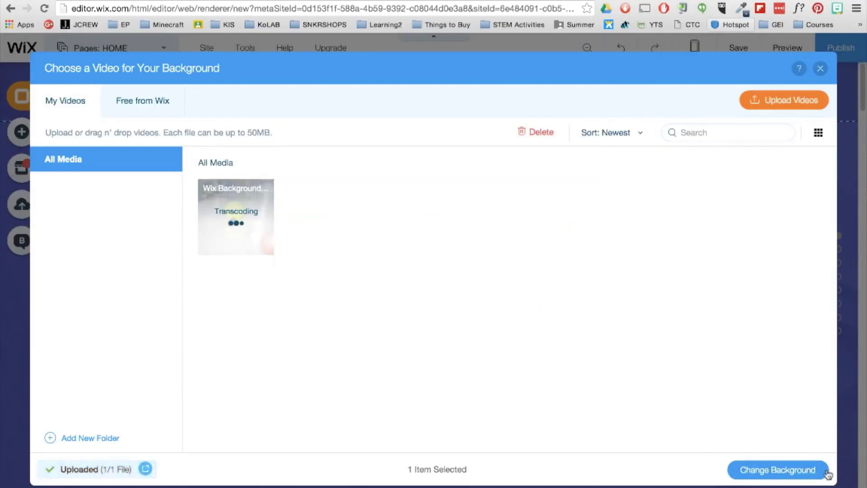
click(778, 469)
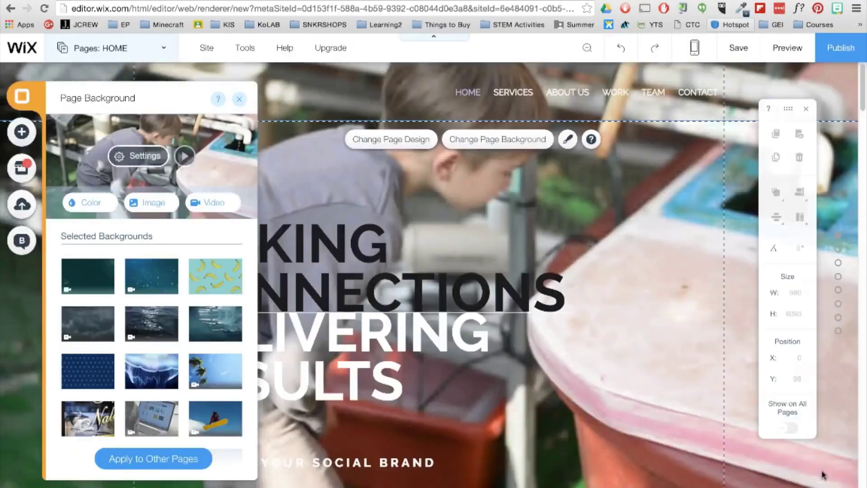
click(808, 60)
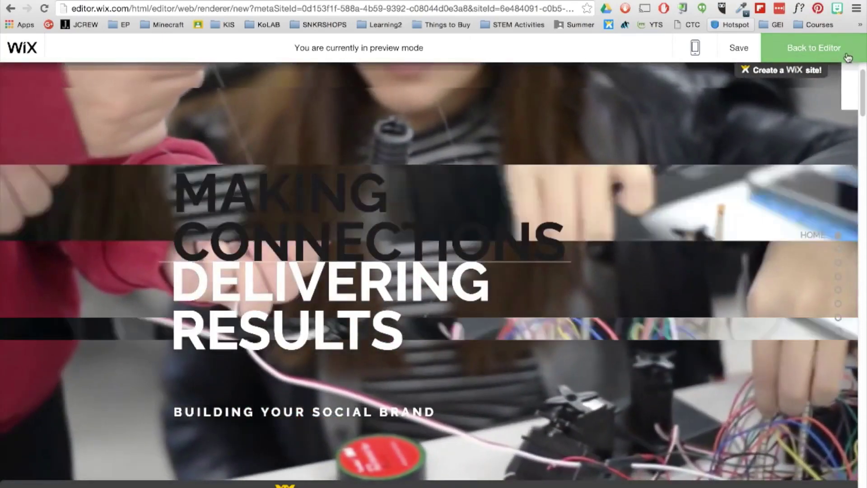
Back in the editor, retype the MAKING CONNECTIONS heading as EDUCATIONAL.
click(830, 58)
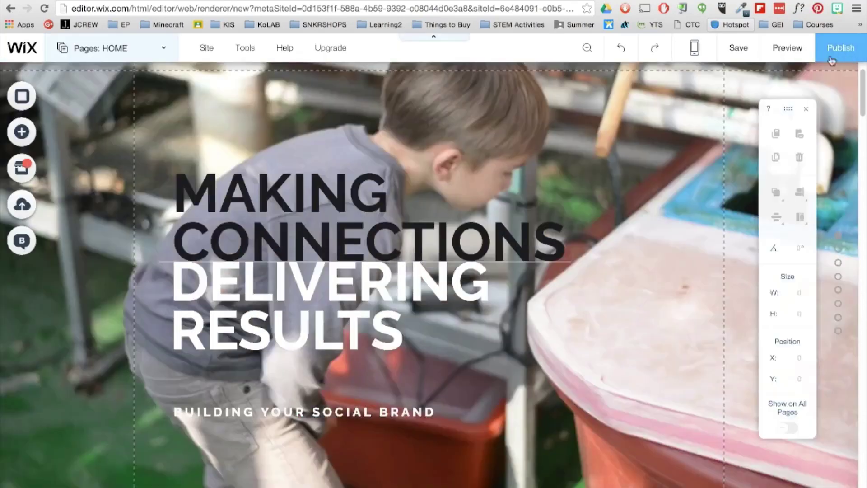
click(34, 98)
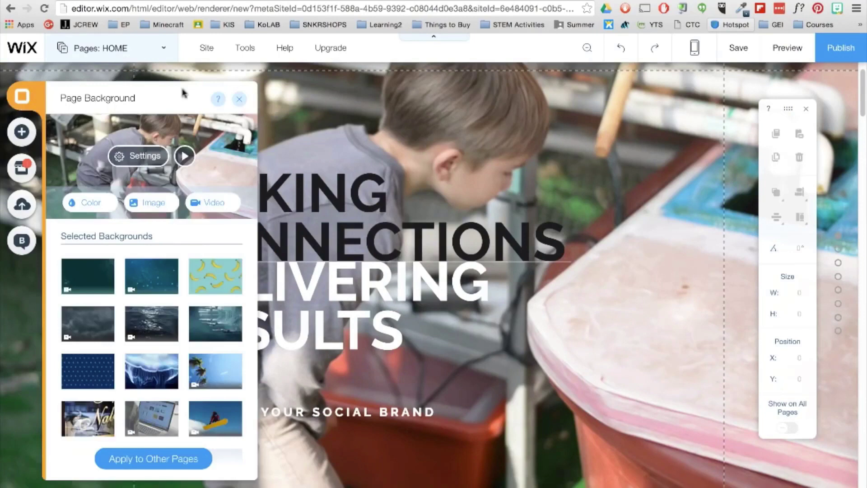
click(240, 99)
click(173, 175)
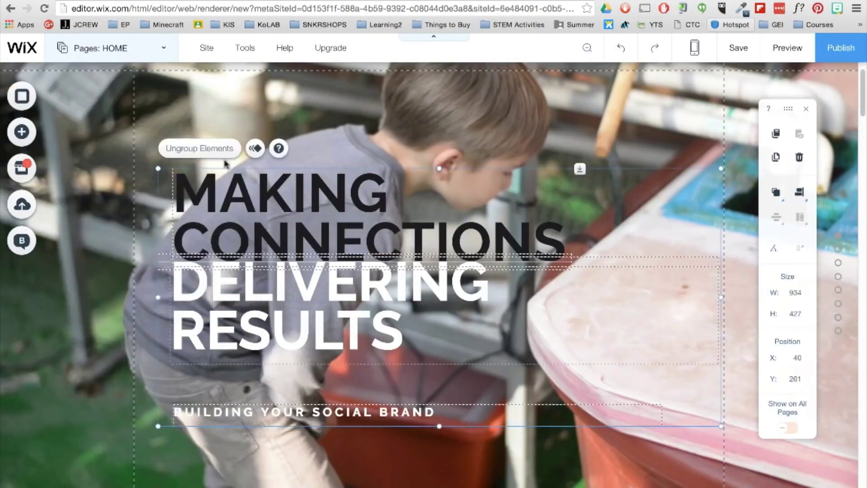
click(306, 222)
triple_click(305, 222)
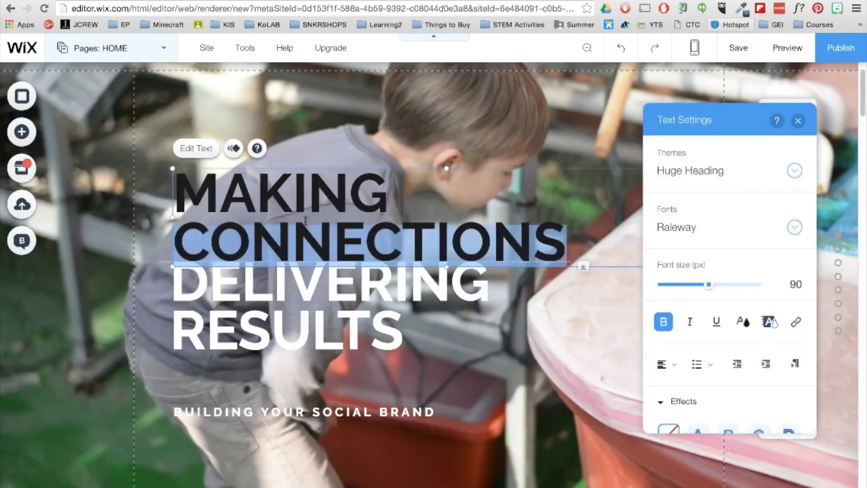
text(Educa)
key(BackSpace)
key(BackSpace)
key(BackSpace)
key(BackSpace)
text(DUCATIONAL)
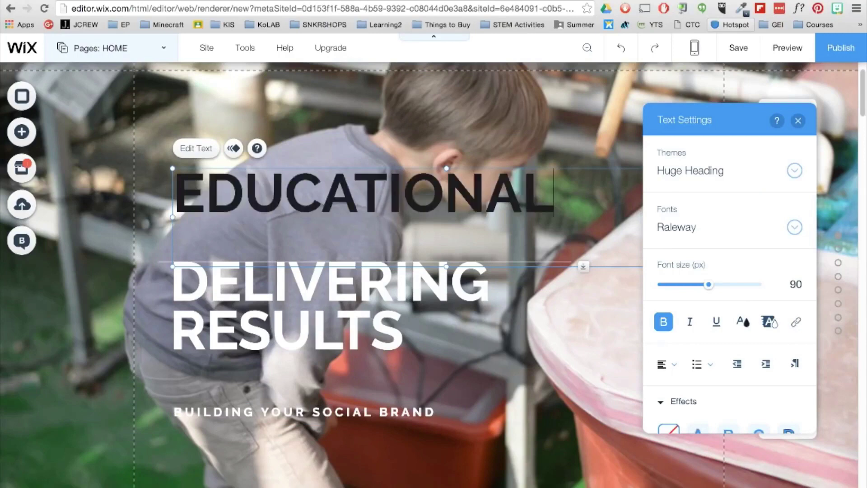
Shrink the EDUCATIONAL heading to size 75 in Raleway, resize its box, and select DELIVERING RESULTS.
key(ctrl+a)
click(794, 227)
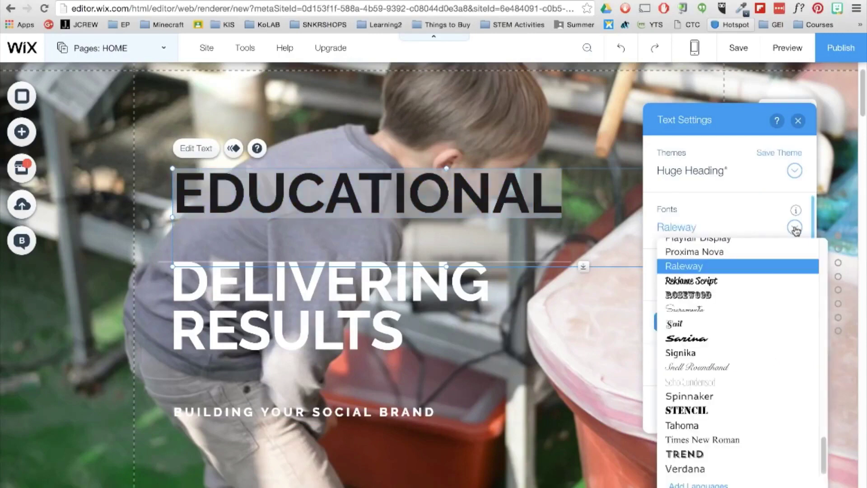
click(708, 265)
drag(712, 286, 499, 213)
click(642, 290)
drag(494, 171, 495, 184)
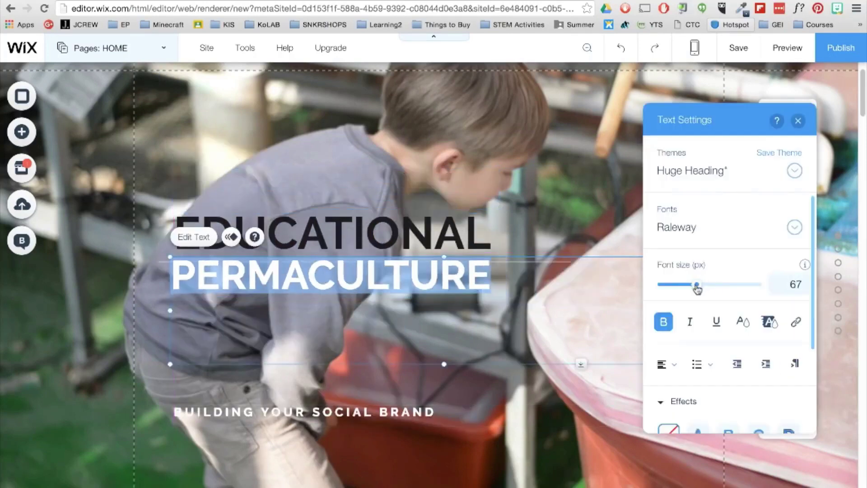
click(480, 242)
click(280, 419)
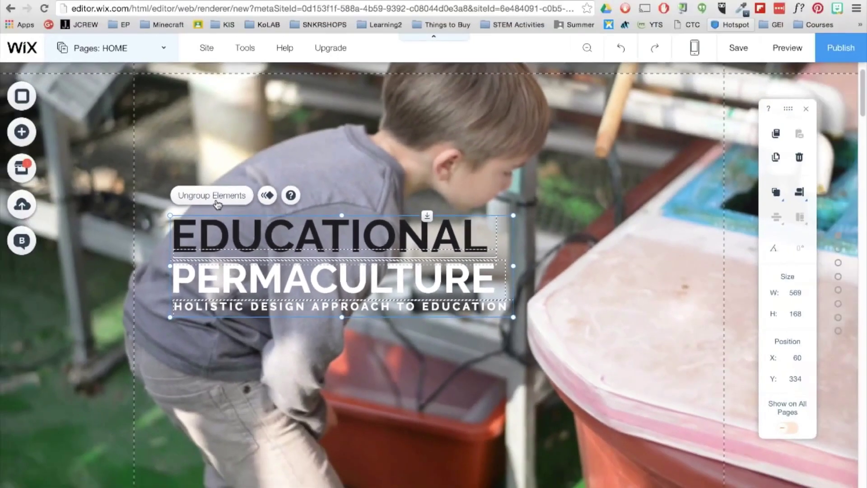
Give the heading group a Fade-In animation and move it right to x 385, y 308.
click(266, 196)
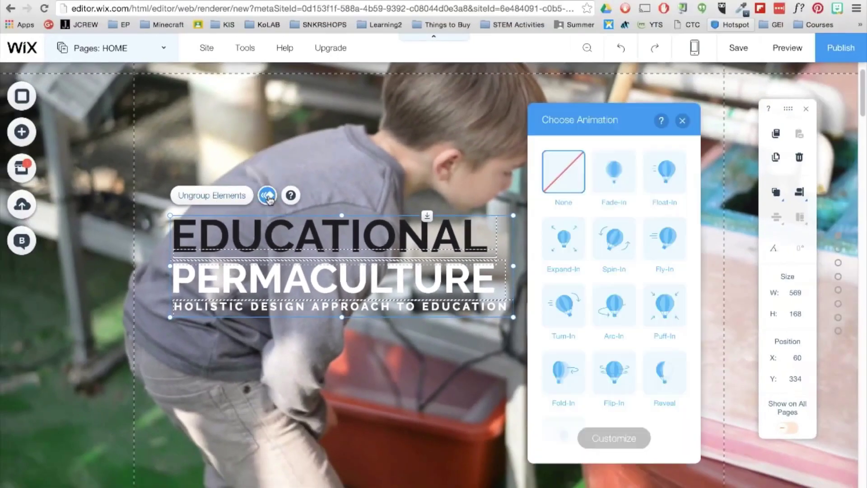
click(617, 189)
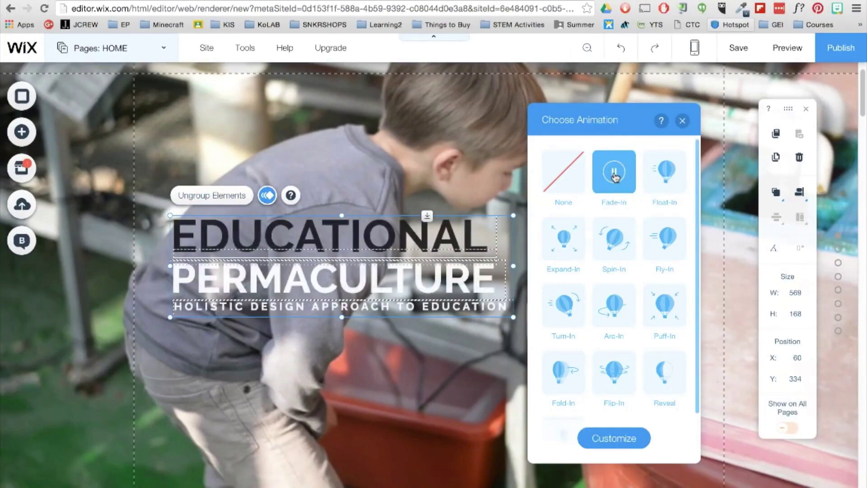
click(377, 238)
drag(377, 238, 571, 272)
Delete the SociaLight logo mark and save the site under the free Wix domain.
click(169, 99)
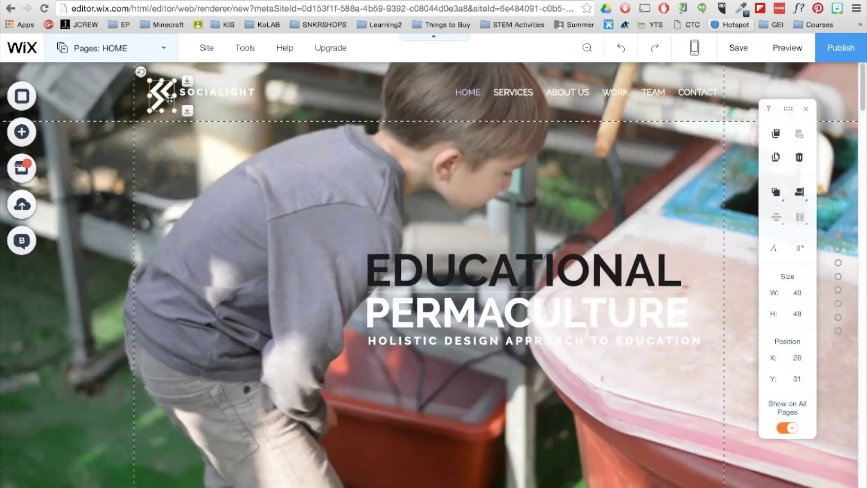
key(Delete)
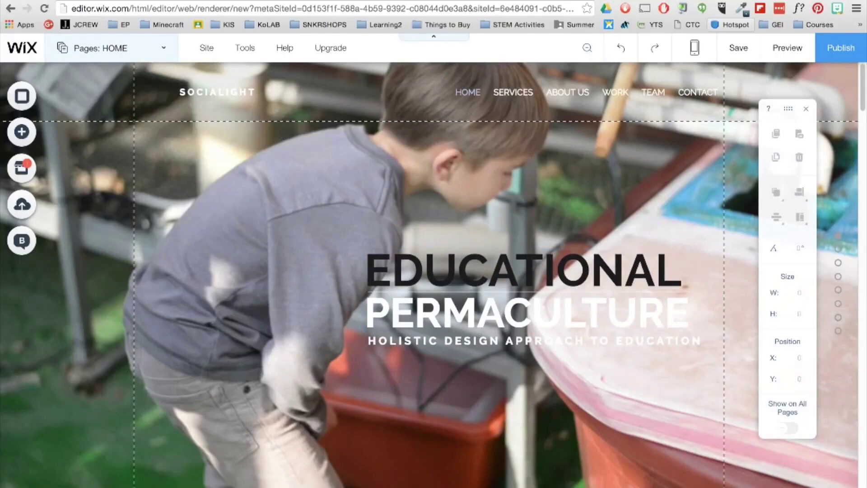
click(756, 61)
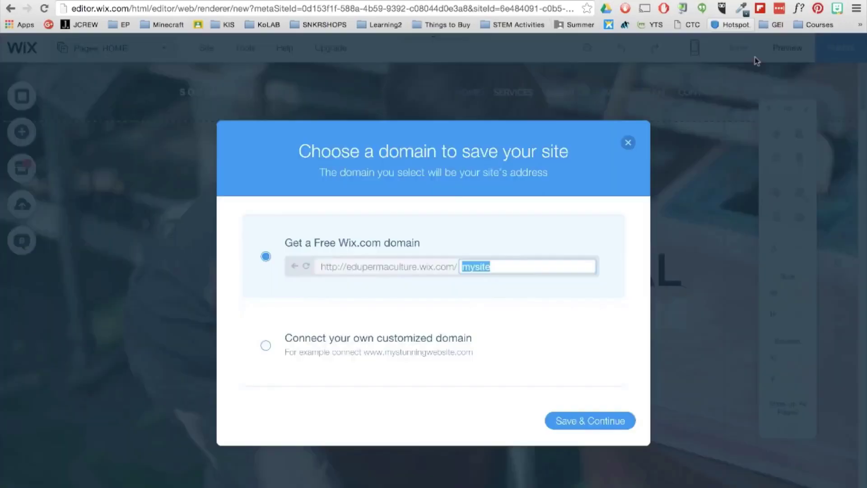
click(602, 420)
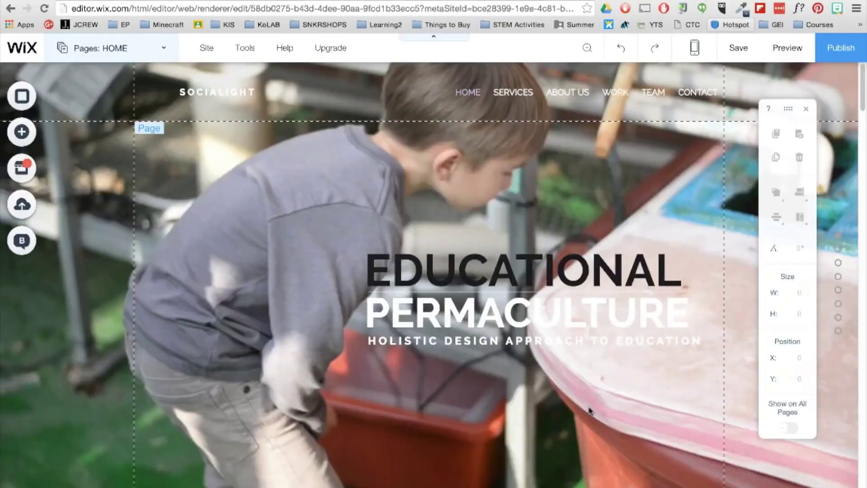
click(32, 139)
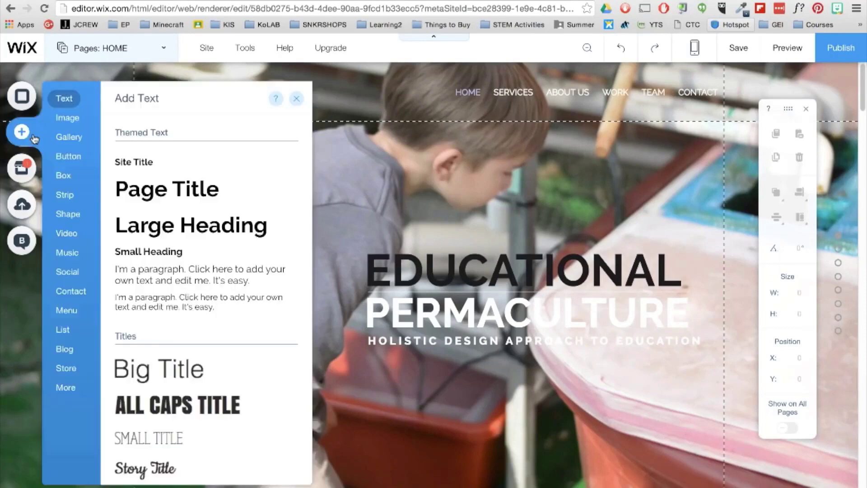
Upload the Educational Permaculture logo PNG and place it at the hero's top-left, sized 413 × 325.
click(68, 121)
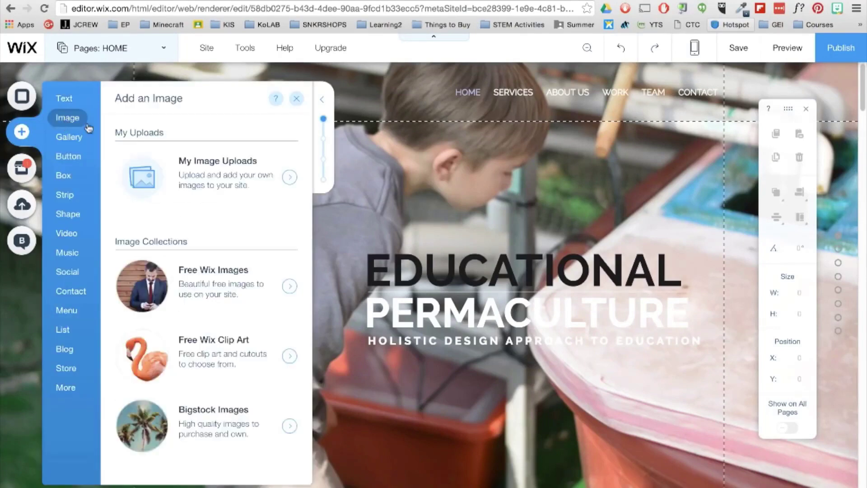
click(289, 178)
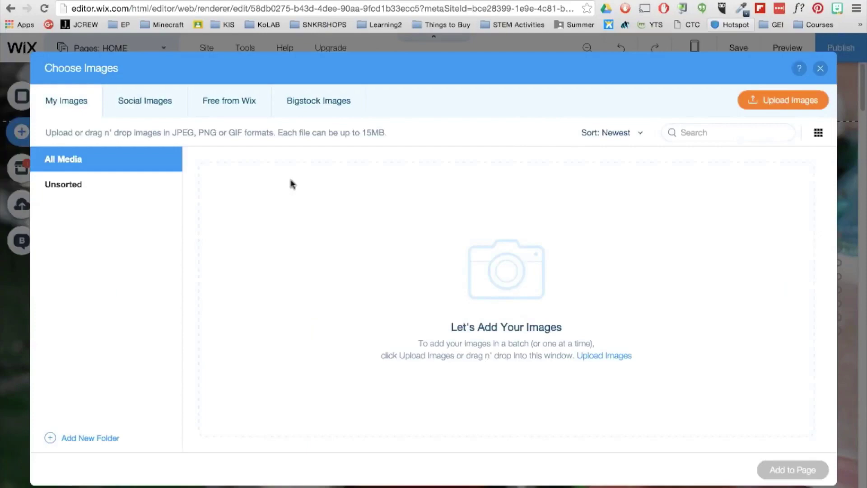
click(765, 104)
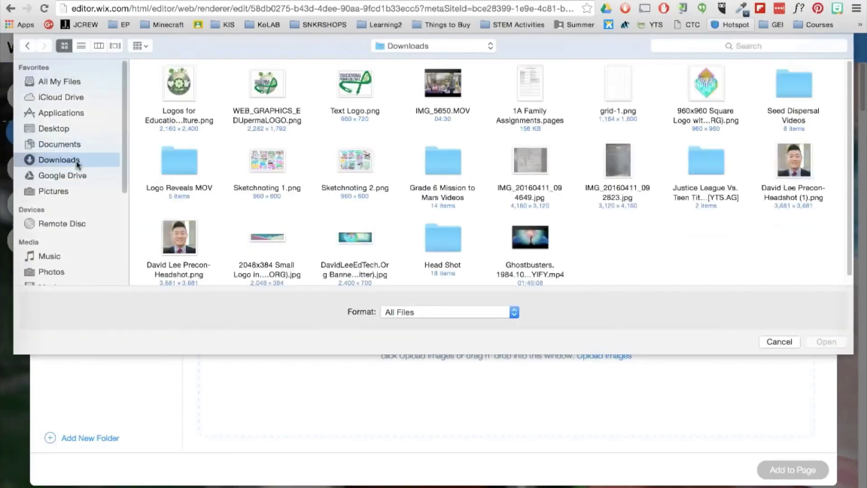
key(Return)
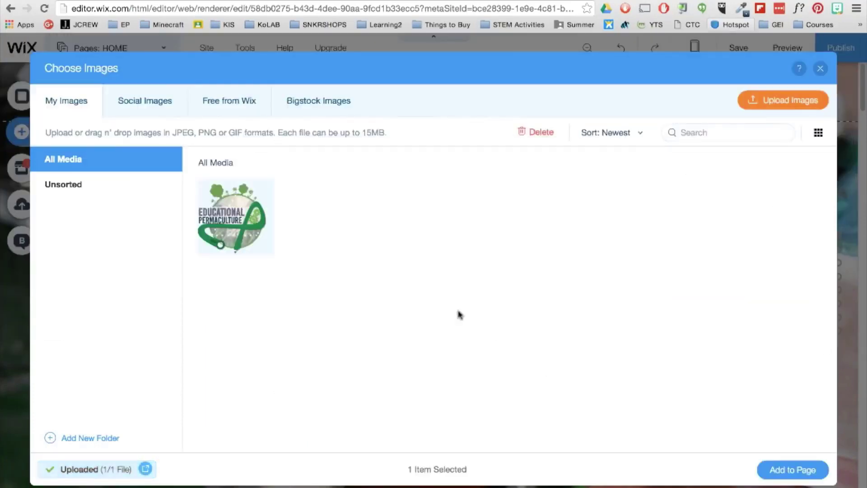
double_click(251, 229)
drag(490, 362, 391, 386)
scroll(555, 320, down, 4)
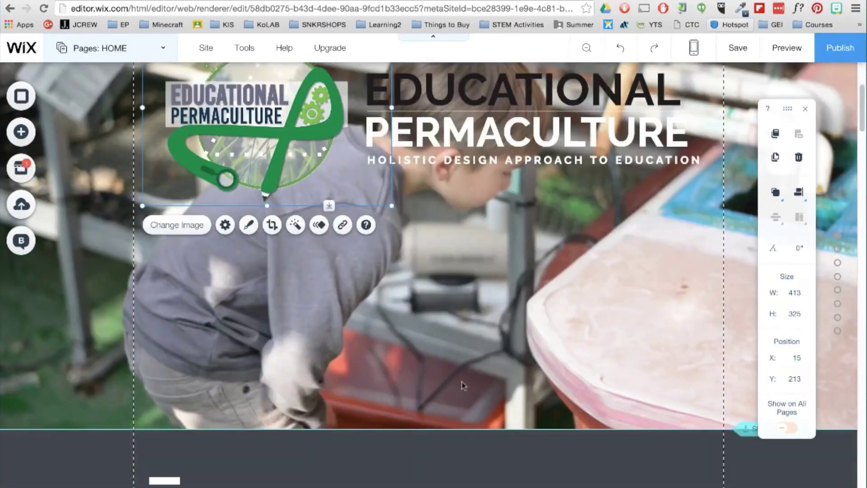
Add a full-width slideshow gallery and remove three of its sample images.
click(23, 131)
click(84, 141)
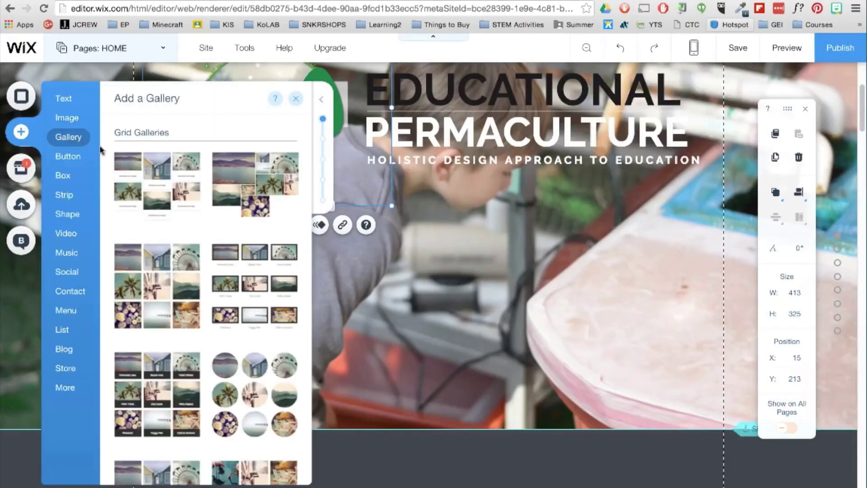
scroll(239, 271, down, 10)
click(252, 271)
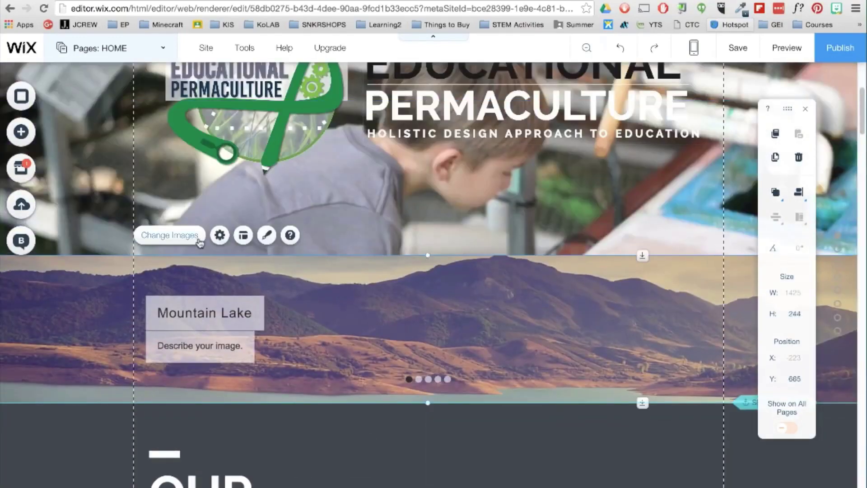
click(197, 240)
click(159, 241)
click(158, 241)
click(158, 242)
click(158, 242)
click(158, 241)
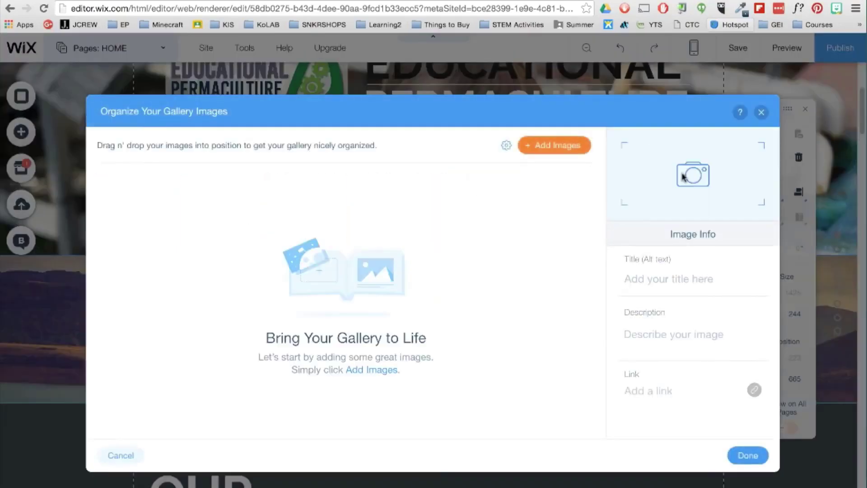
Upload seven nature photos and add them to the slideshow gallery.
click(577, 149)
click(784, 96)
click(179, 82)
super+click(357, 160)
super+click(535, 160)
super+click(623, 82)
super+click(801, 83)
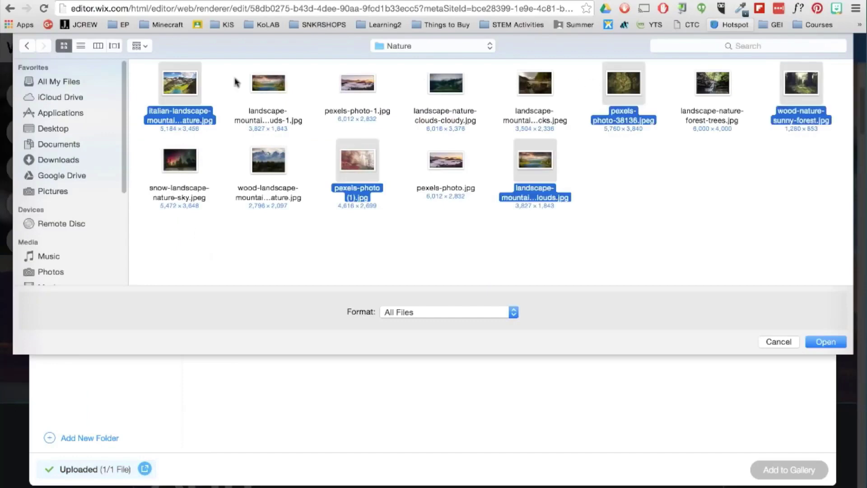
super+click(268, 83)
super+click(357, 83)
key(Return)
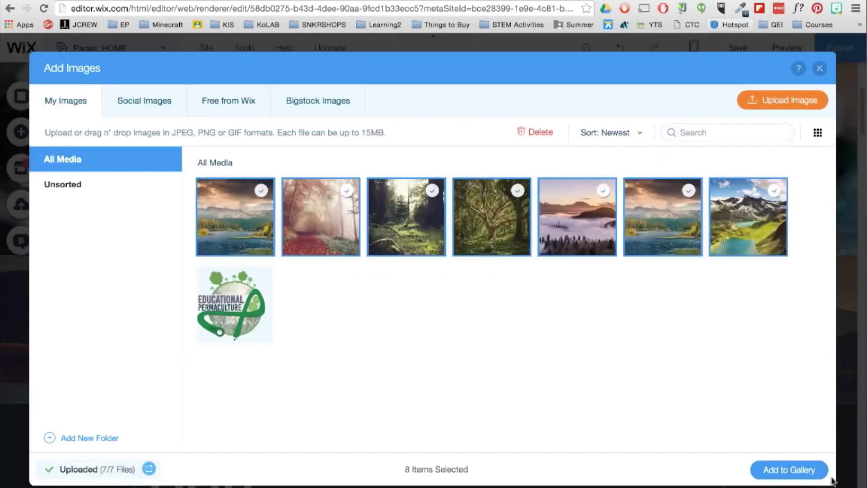
click(826, 475)
click(740, 458)
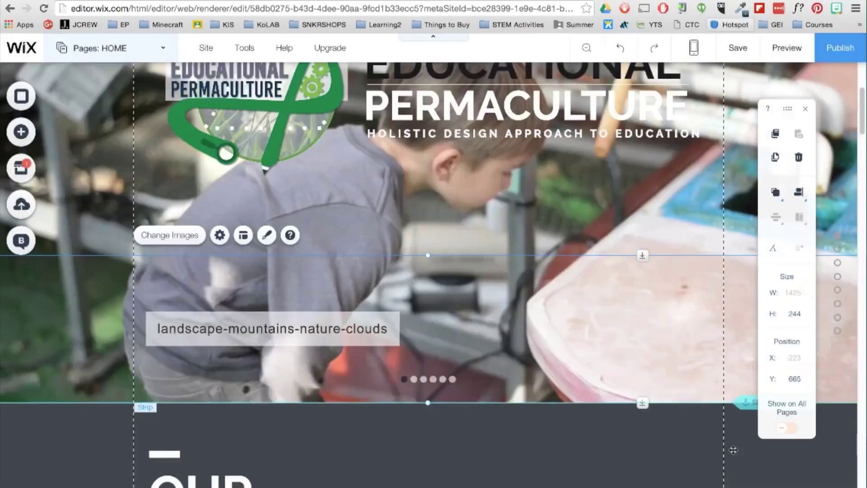
Turn on autoplay on loading for the slideshow, keeping 5 seconds per image.
click(220, 234)
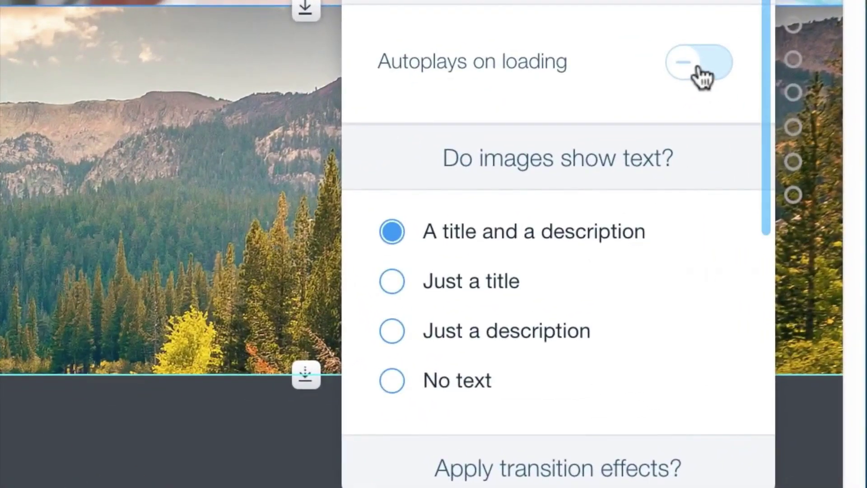
click(697, 75)
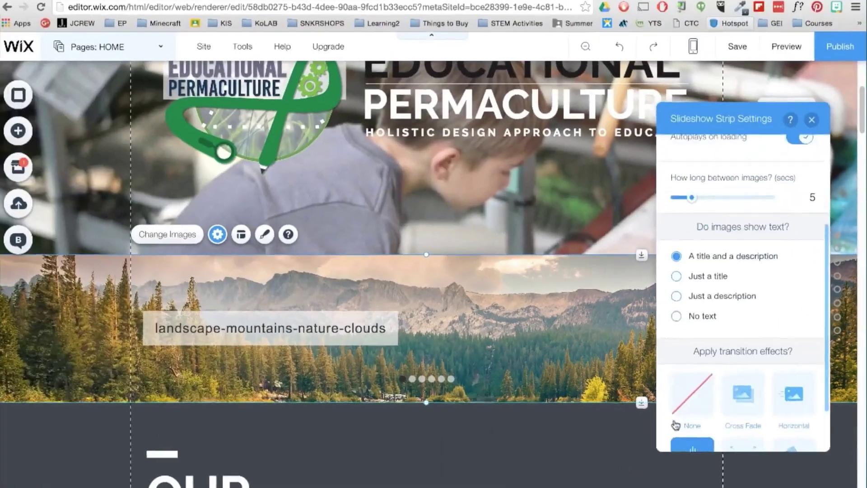
click(696, 320)
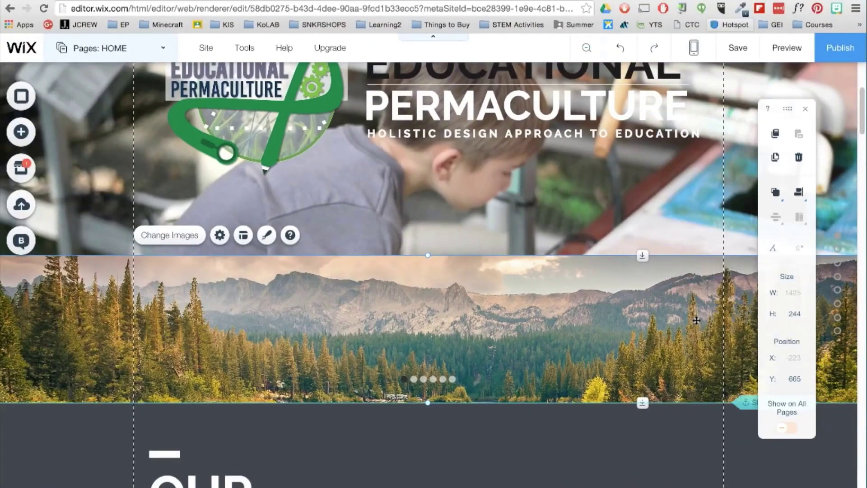
Add a Classic (White) strip below the header and lower its background colour opacity to 26%.
click(21, 132)
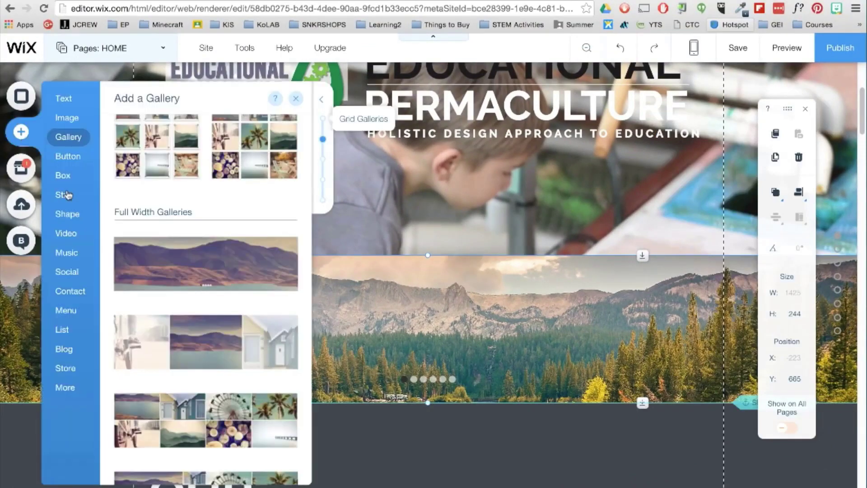
click(65, 194)
scroll(309, 266, up, 5)
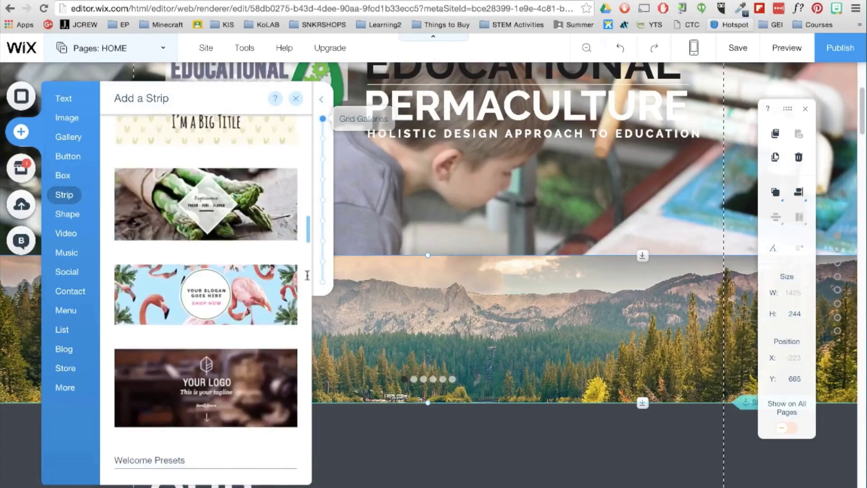
scroll(310, 266, up, 5)
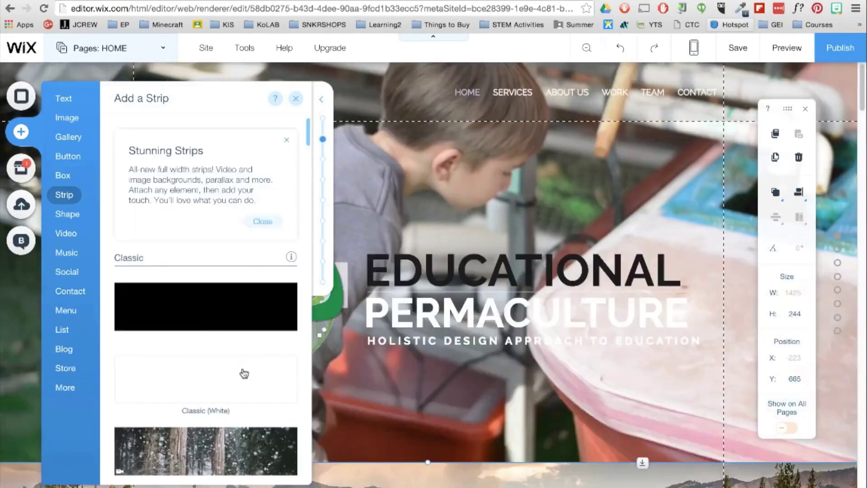
click(206, 378)
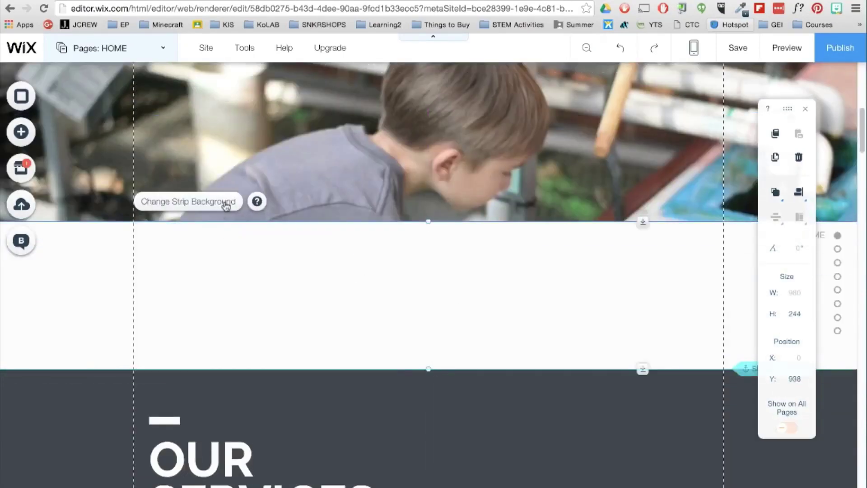
click(226, 204)
click(749, 179)
drag(701, 200, 694, 202)
Place a YouTube video beside the 'What Is Educational Permaculture?' title.
click(811, 121)
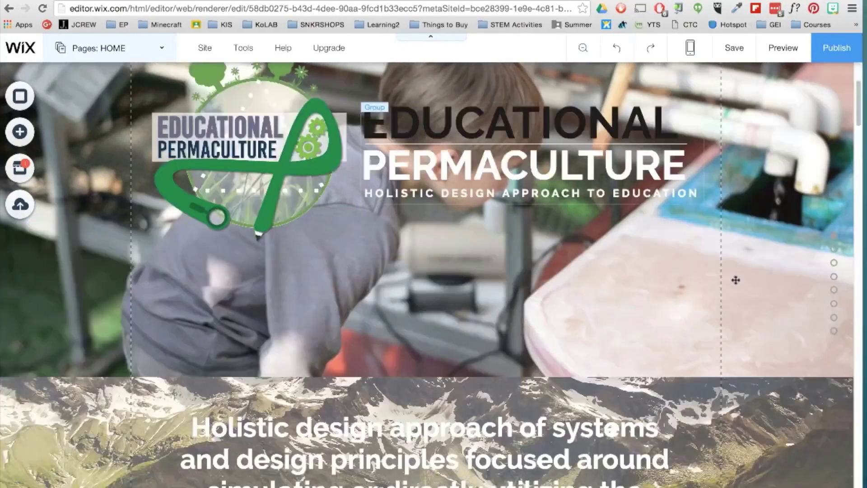
scroll(735, 281, down, 5)
click(19, 131)
click(64, 233)
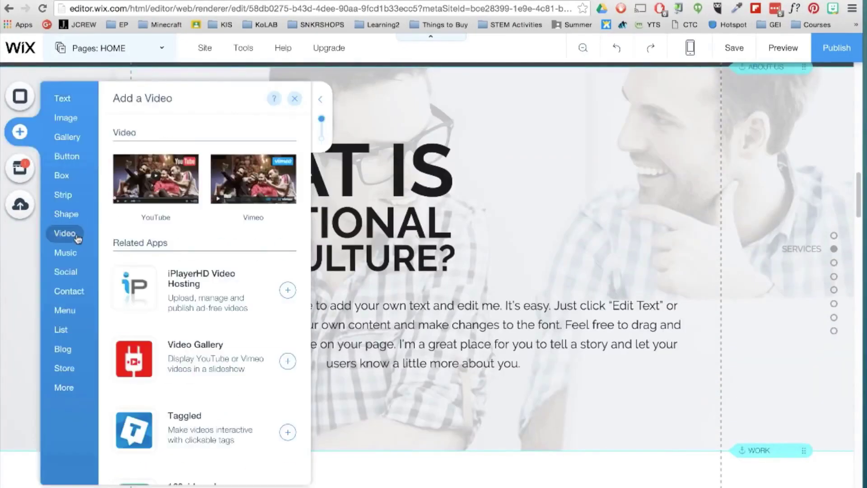
drag(254, 179, 560, 223)
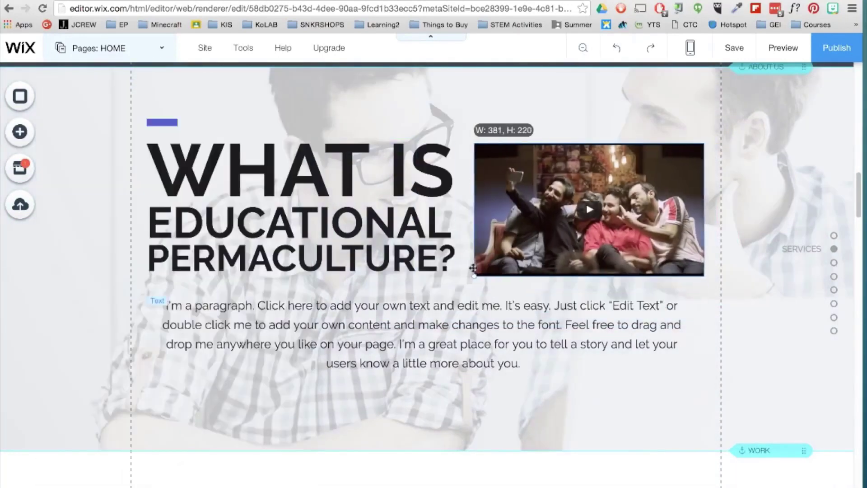
Replace the video's web address with the Educational Permaculture video's address.
double_click(529, 195)
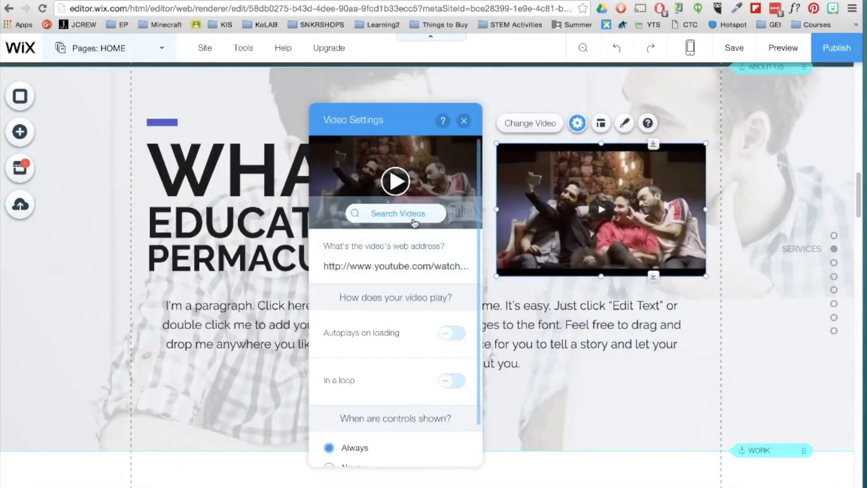
click(398, 210)
text(CAT)
click(617, 159)
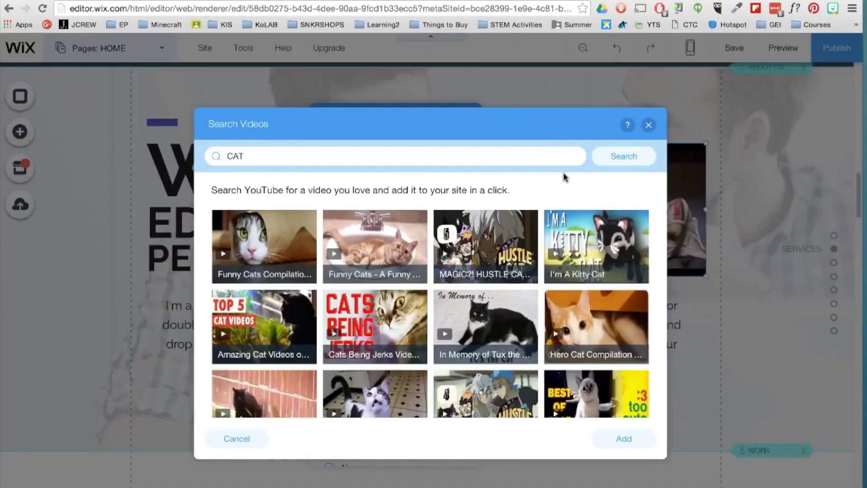
click(649, 124)
click(403, 266)
key(super+a)
key(BackSpace)
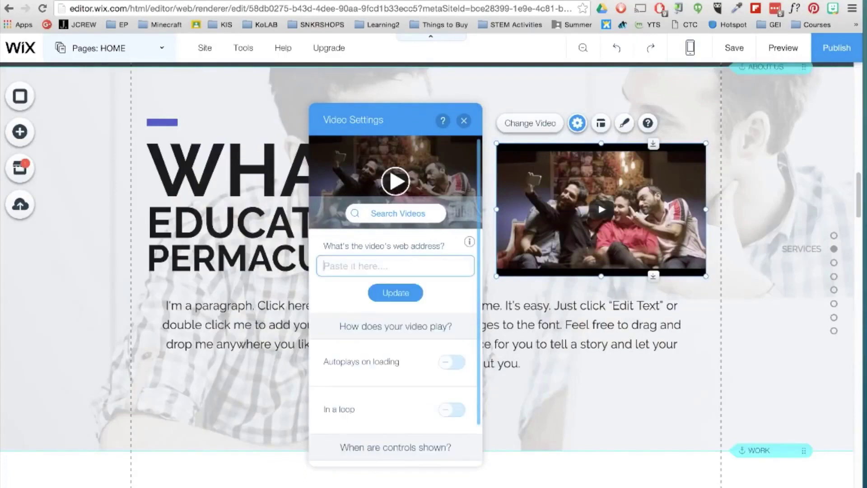
click(396, 292)
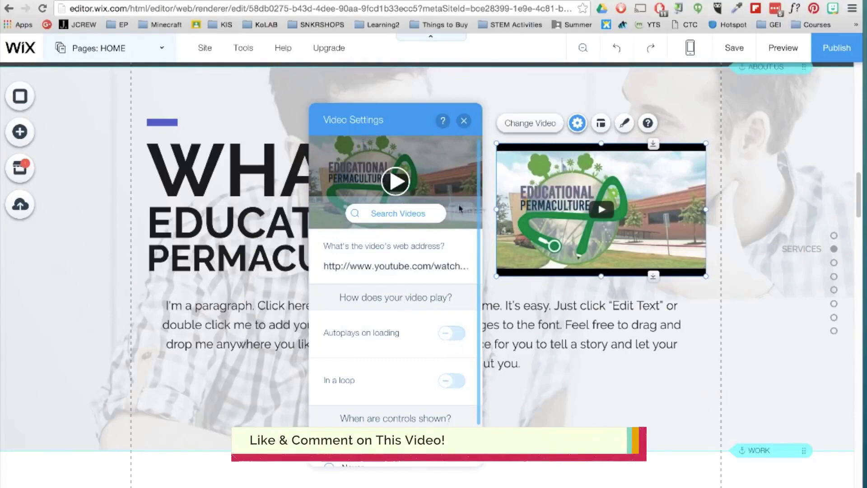
Widen the video, shorten the strip, and raise the title and video about 53 px.
drag(496, 209, 471, 209)
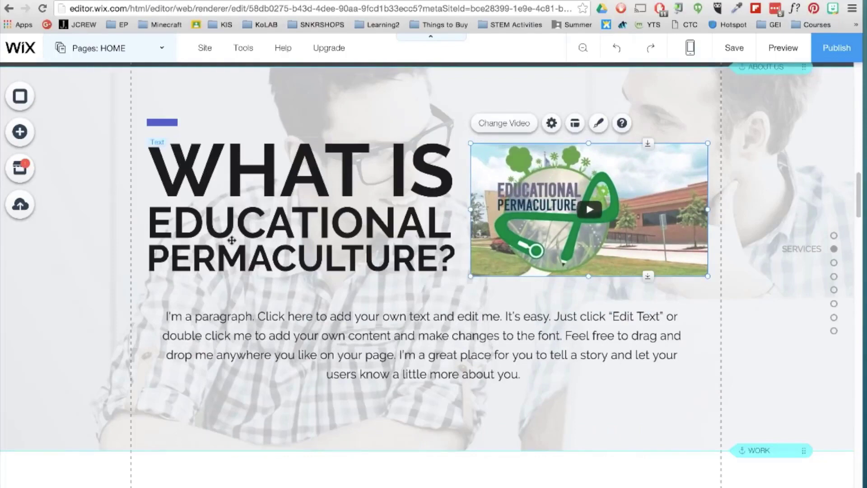
click(378, 427)
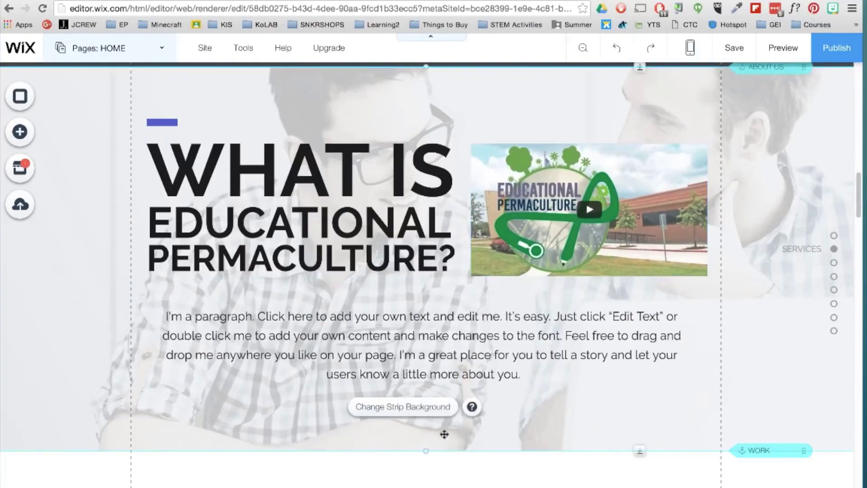
drag(641, 450, 647, 408)
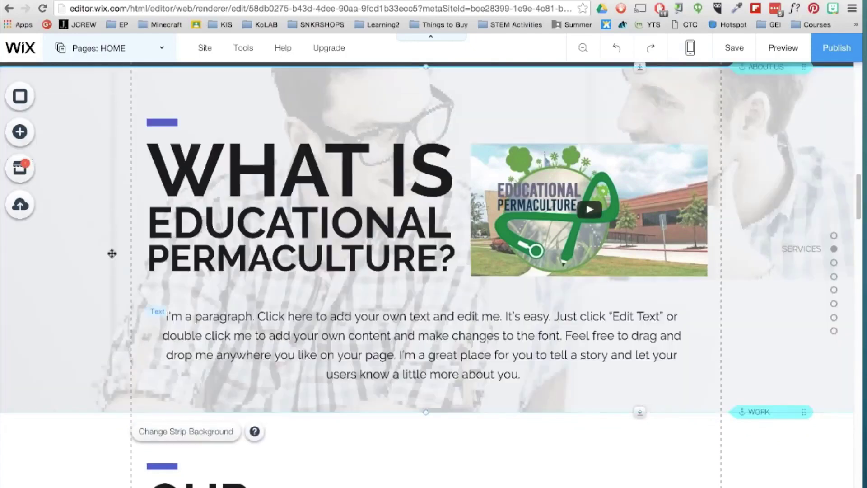
drag(136, 103, 713, 281)
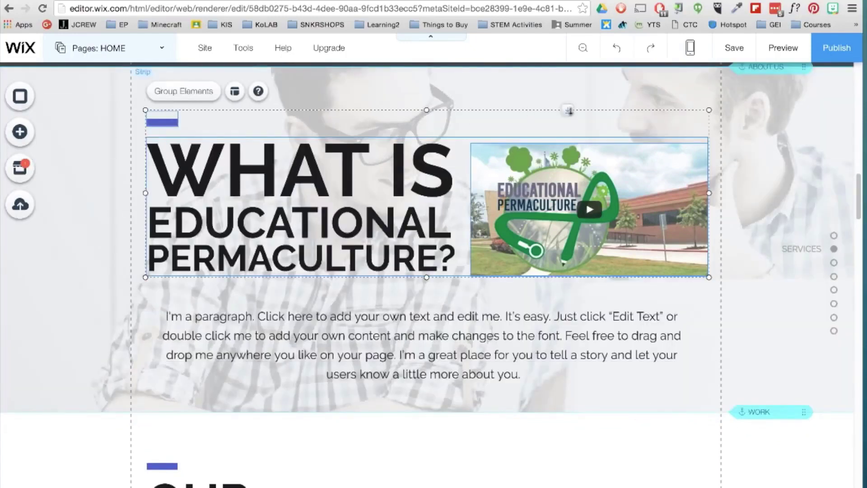
drag(298, 213, 298, 188)
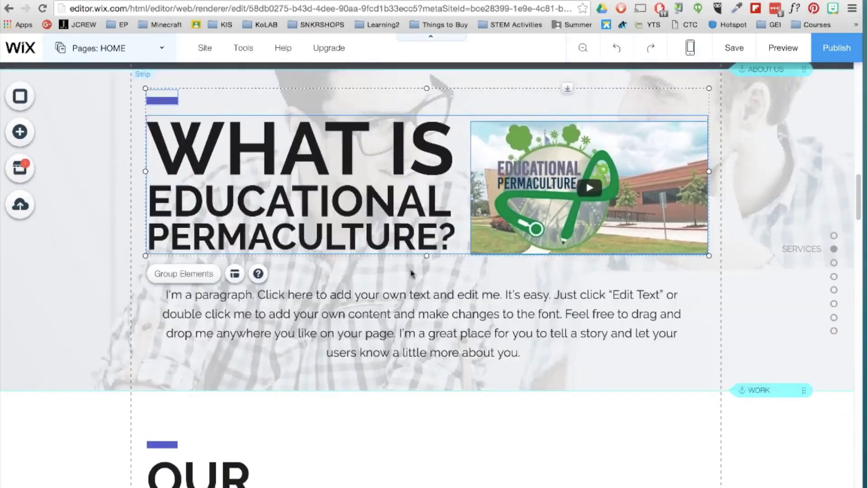
Rename the SERVICES page to SYSTEMS.
click(161, 48)
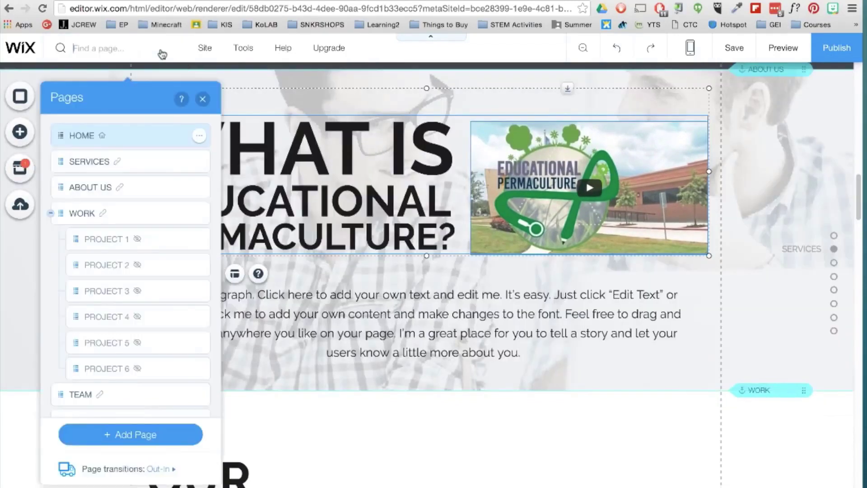
drag(67, 161, 83, 168)
double_click(88, 164)
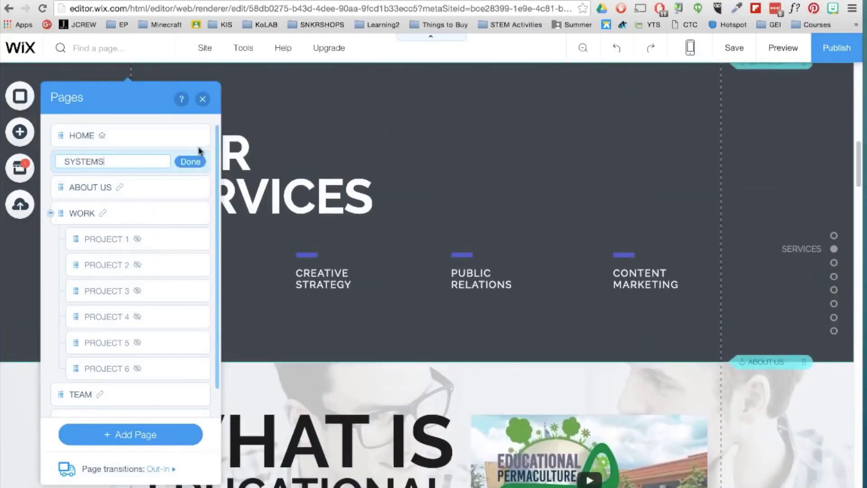
text(SYSTEMS)
click(190, 161)
Add a new regular page named BLOG.
click(171, 434)
click(233, 316)
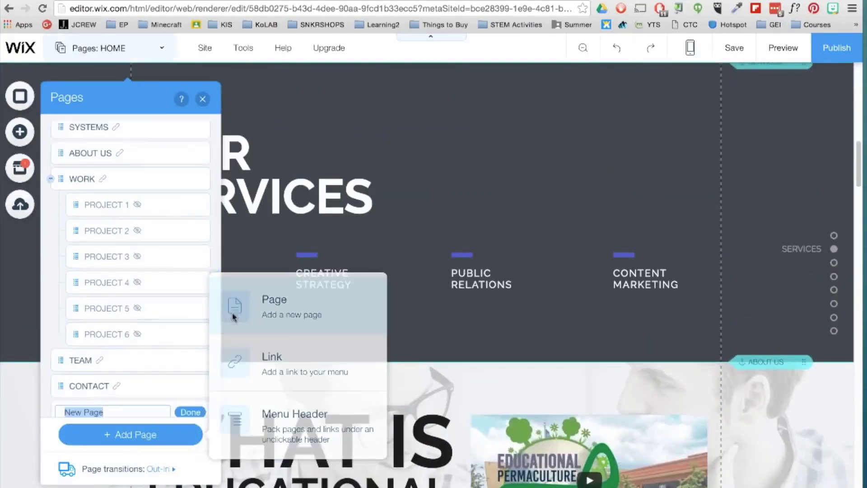
key(Return)
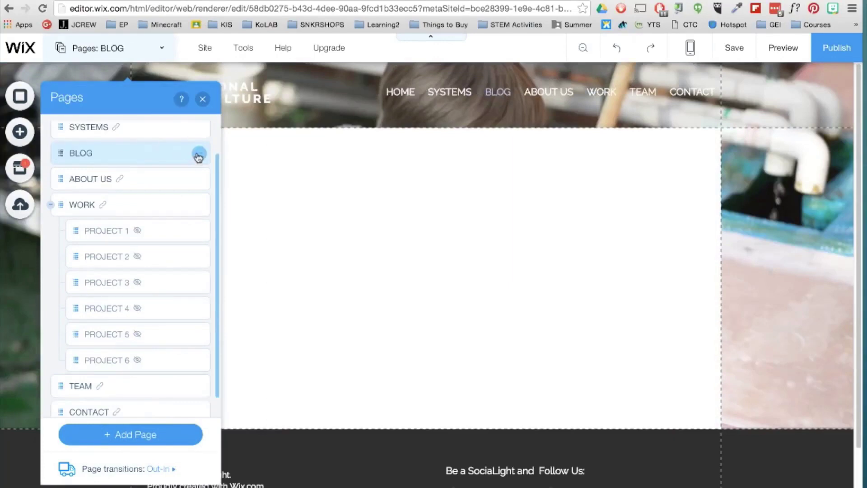
Review BLOG's layout, permissions and SEO settings, then move BLOG after WORK in the menu.
click(199, 153)
click(242, 154)
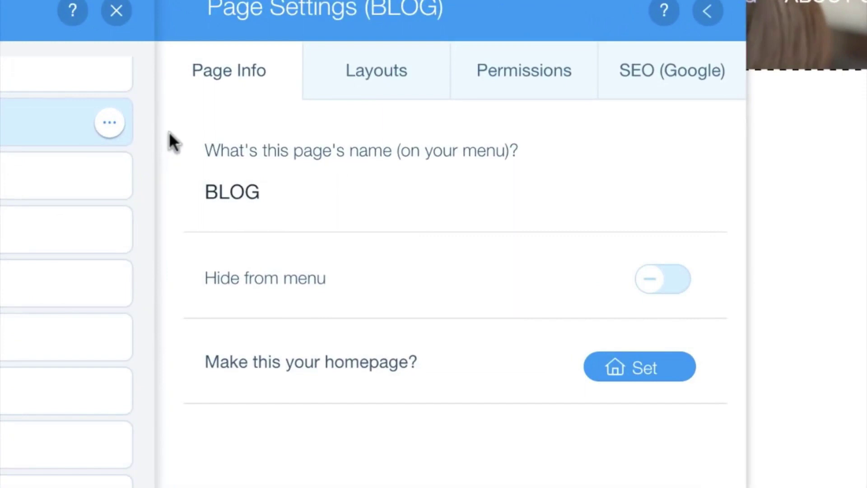
click(368, 90)
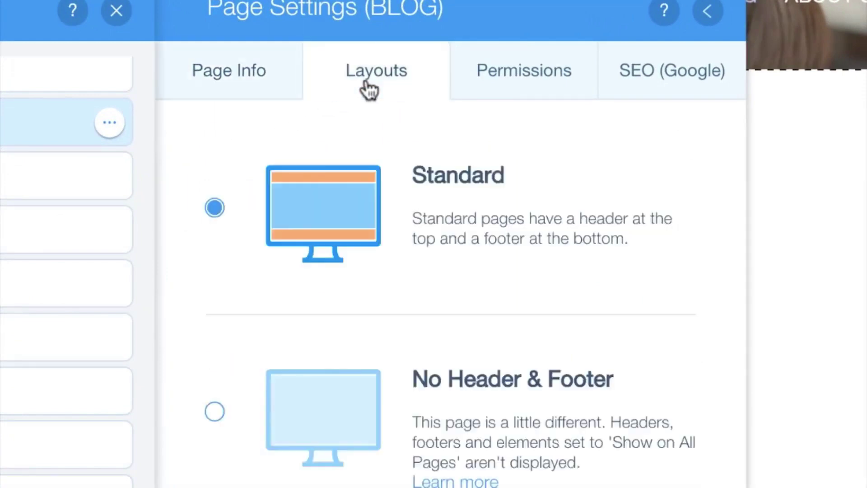
click(575, 84)
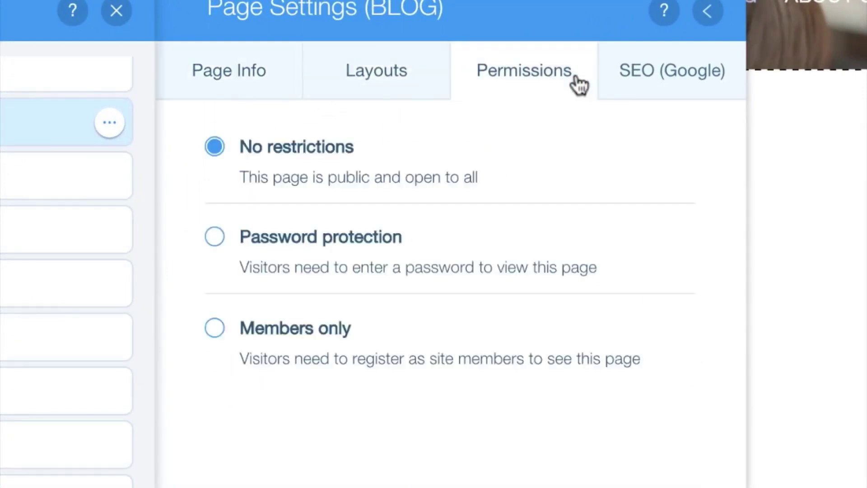
click(725, 92)
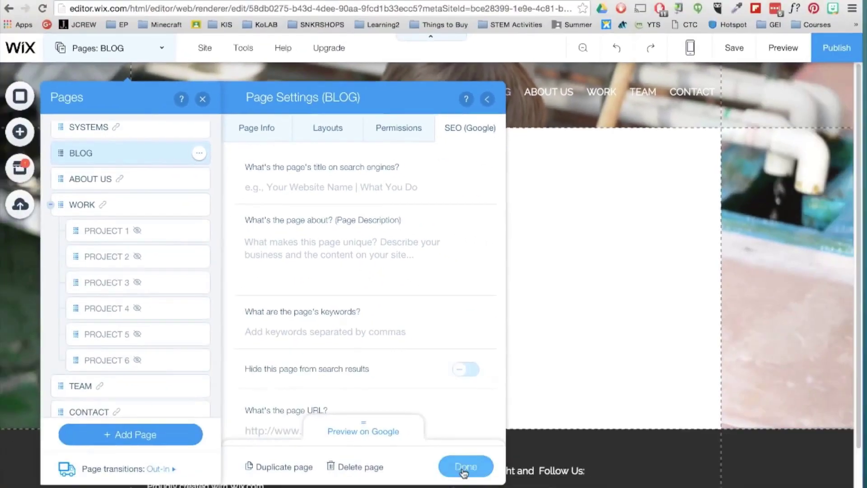
click(465, 466)
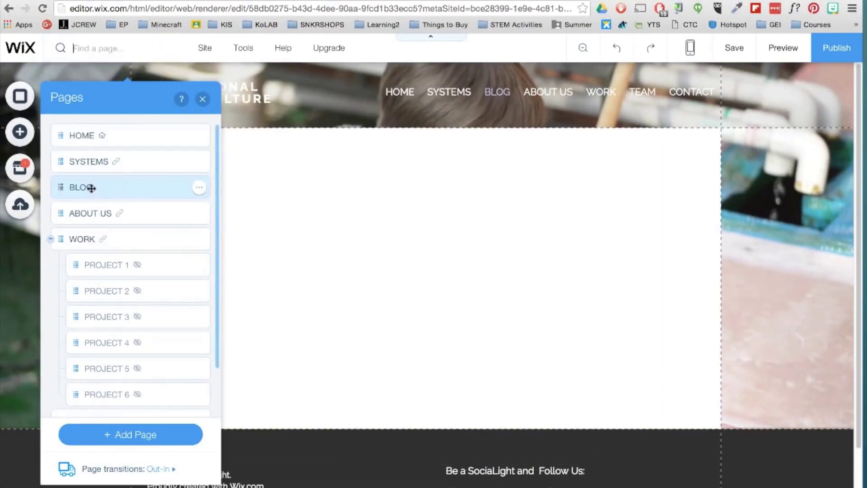
drag(64, 188, 58, 404)
scroll(82, 330, up, 1)
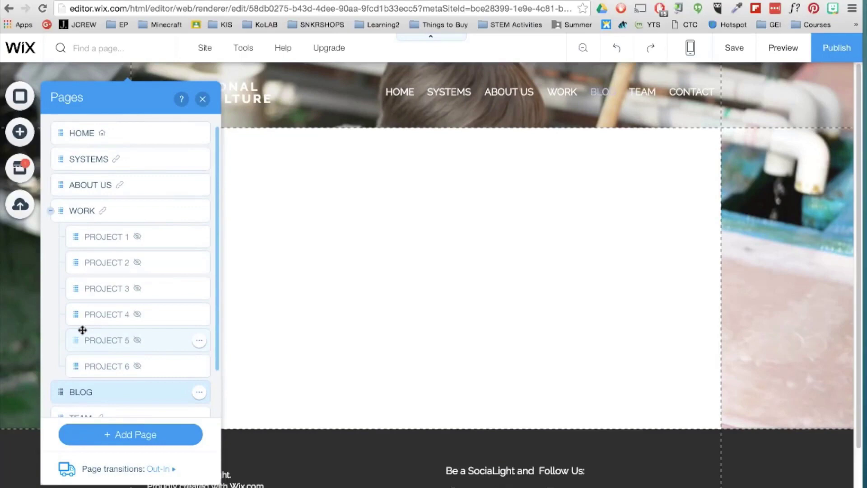
Add a blog layout to the BLOG page.
click(19, 131)
click(75, 352)
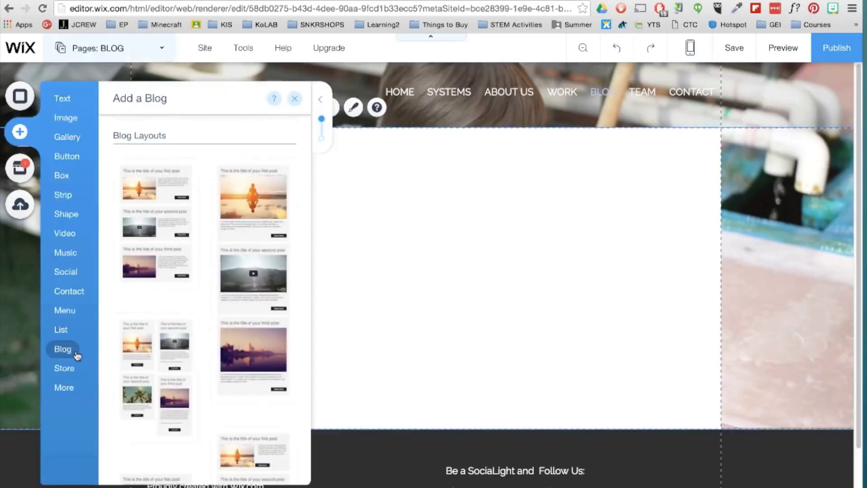
click(154, 239)
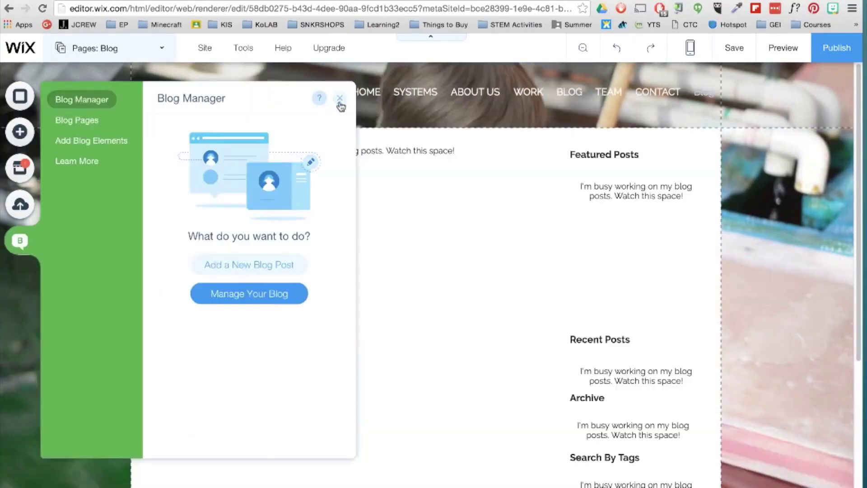
Create a blog post titled WELCOME with the mountain-lake photo and save it.
click(285, 300)
click(812, 108)
text(WELCOME)
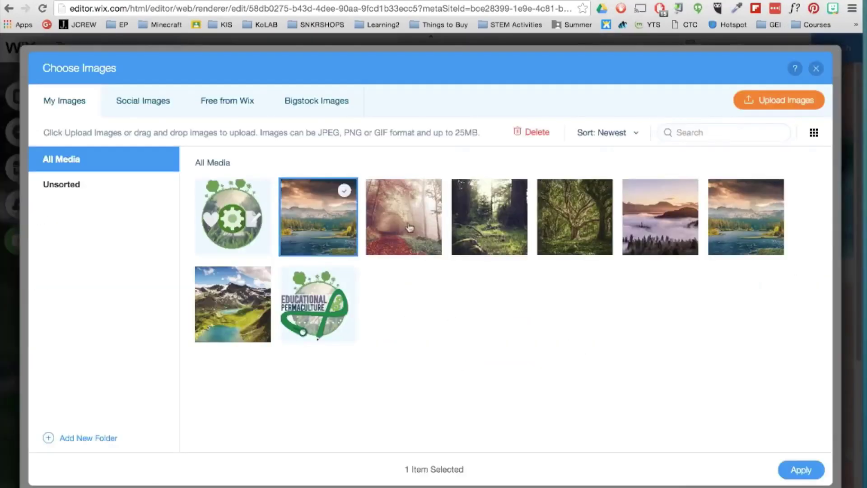
click(808, 469)
click(778, 158)
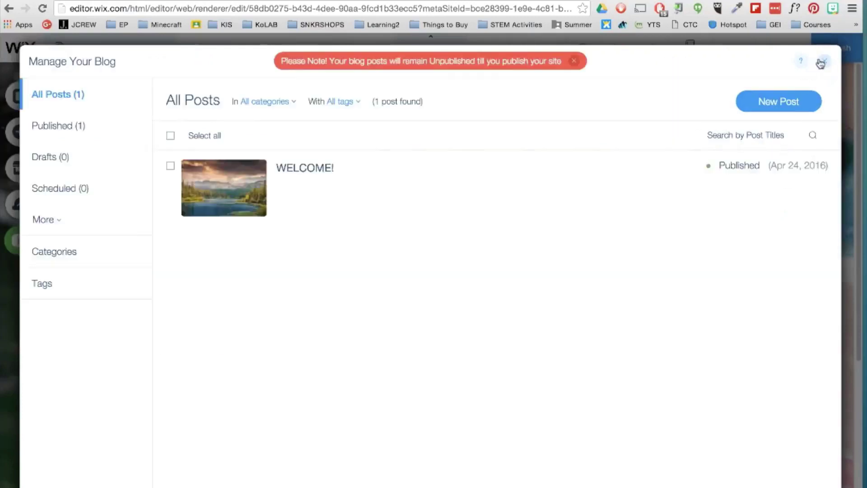
click(825, 63)
click(338, 94)
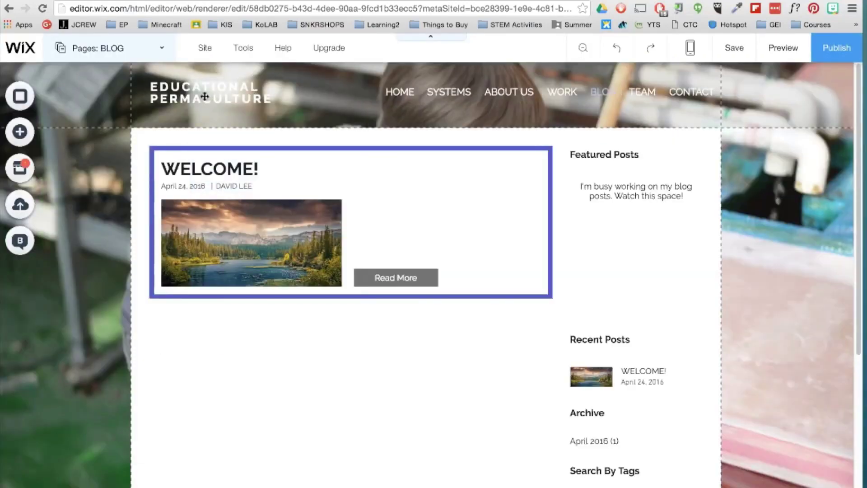
click(19, 132)
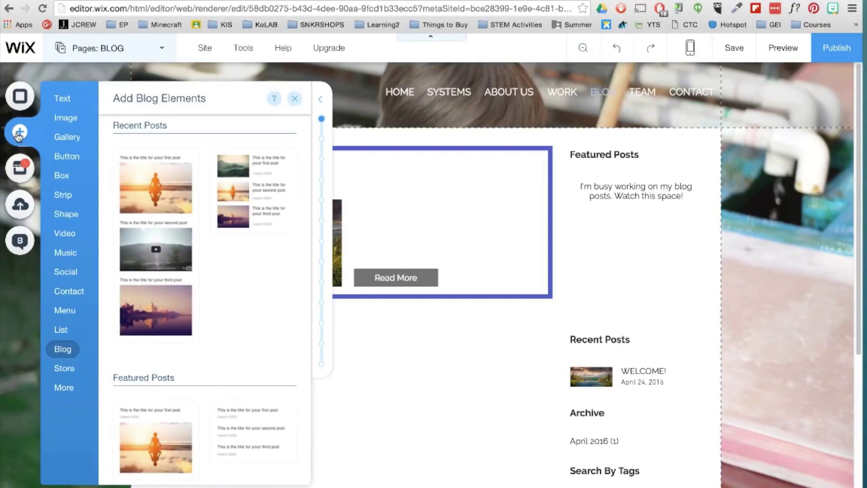
click(66, 272)
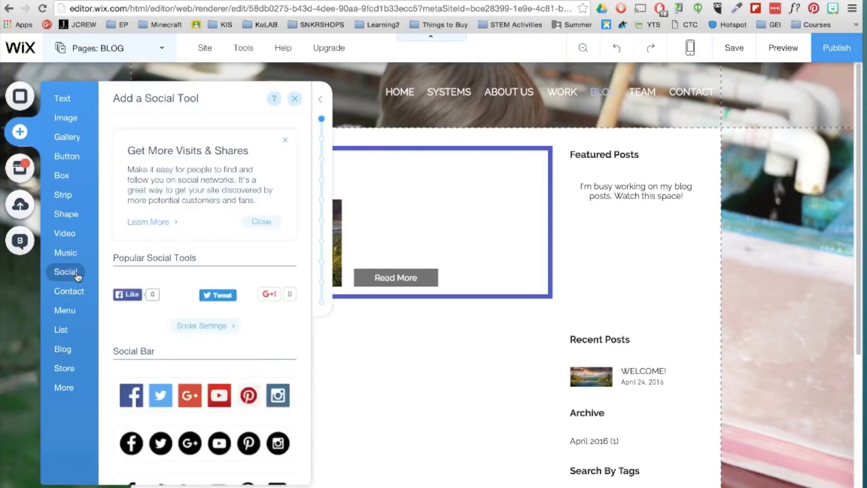
Place a social bar in the header with icon size 26 and spacing 6.
scroll(165, 273, down, 20)
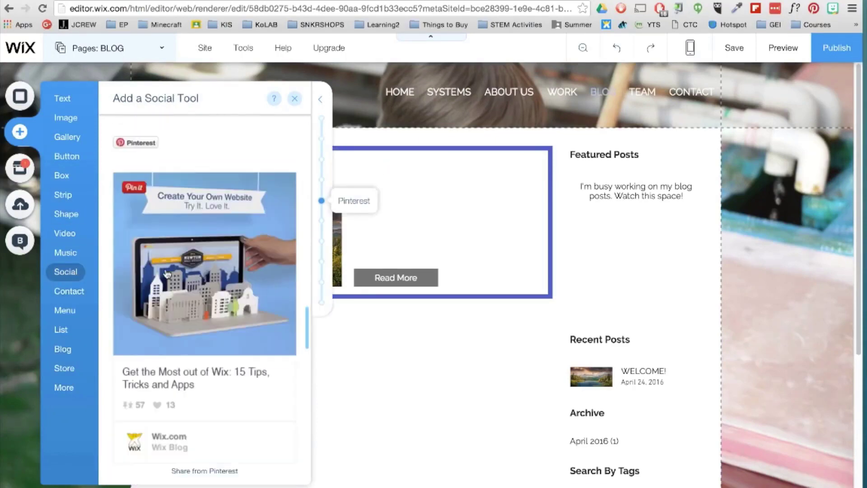
scroll(165, 273, down, 5)
scroll(166, 273, up, 20)
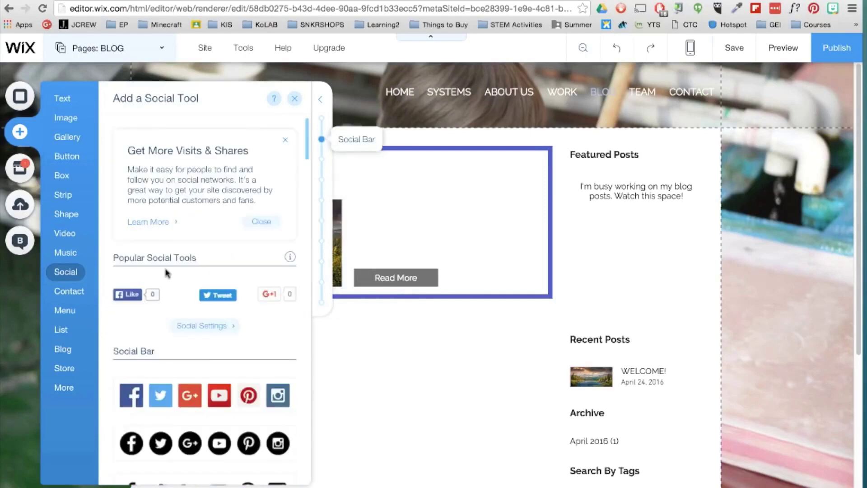
scroll(167, 273, down, 5)
drag(188, 360, 622, 114)
click(631, 144)
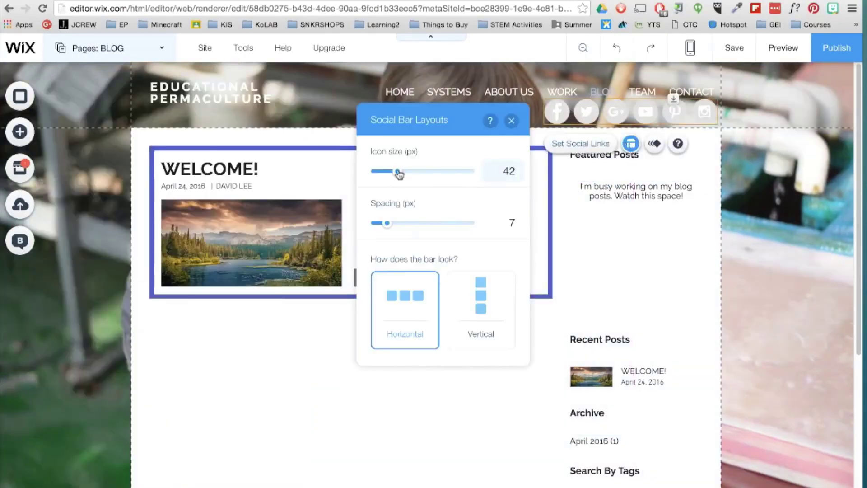
drag(400, 171, 384, 171)
click(385, 223)
click(574, 124)
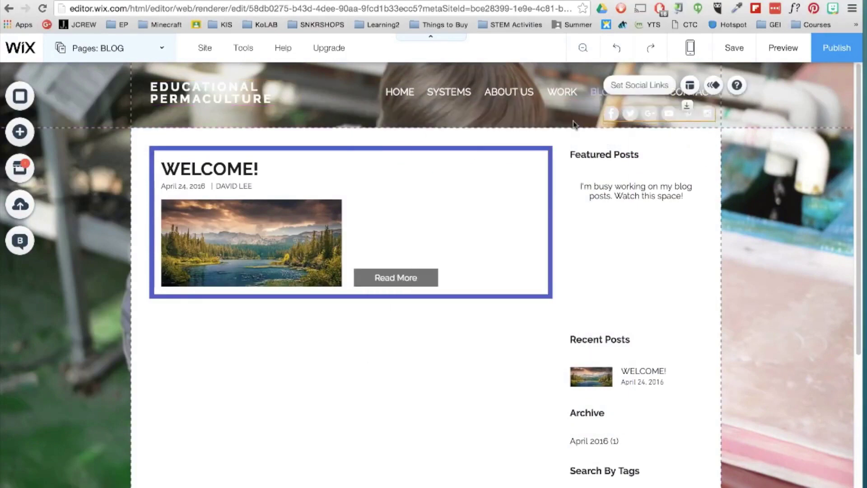
click(627, 92)
click(551, 213)
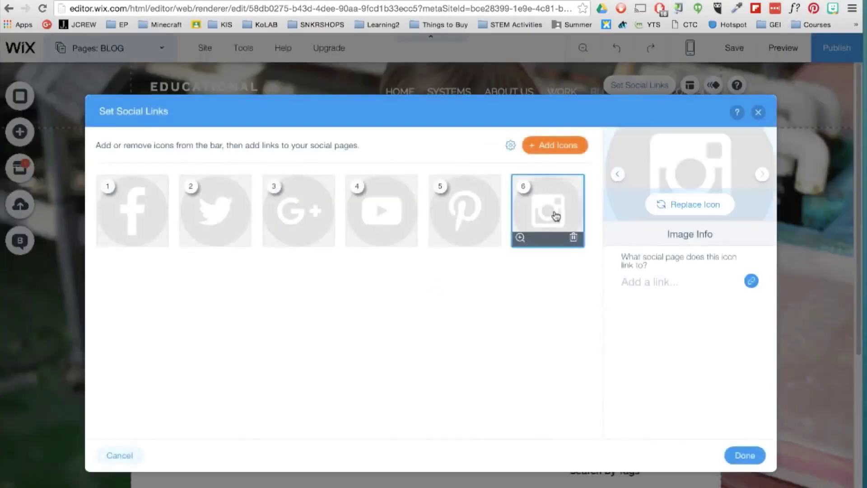
click(751, 281)
text(www)
text(.instagram.com/edupermaculture)
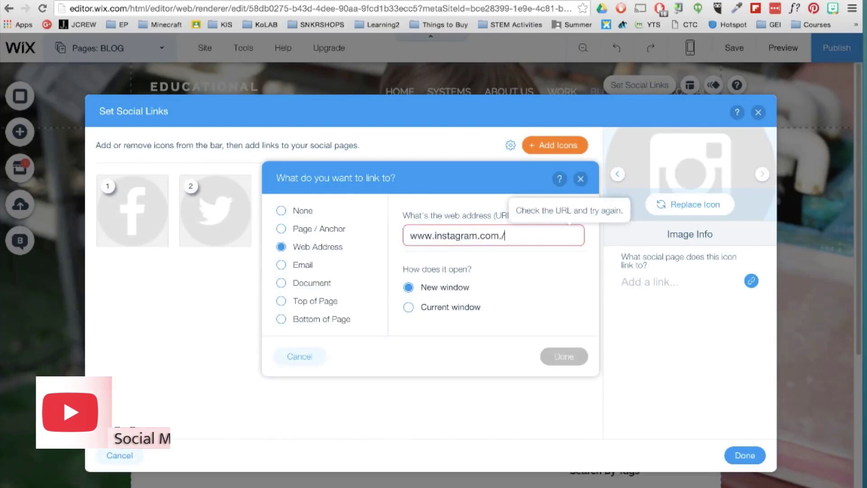
click(543, 354)
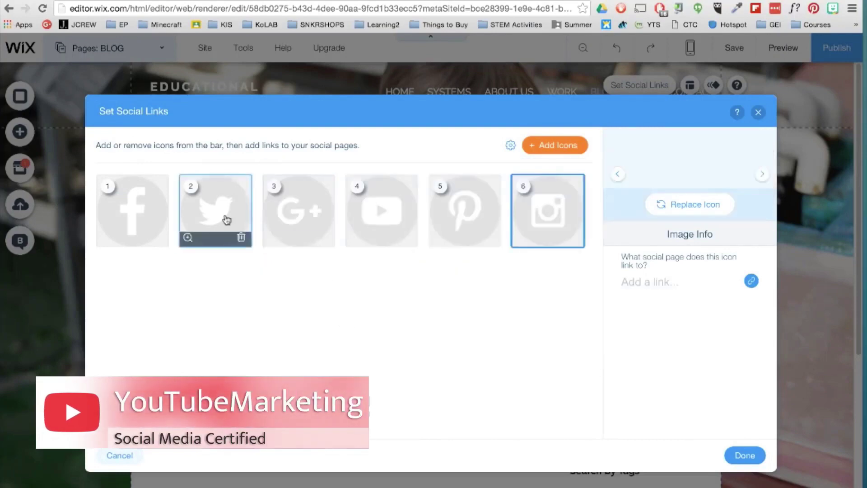
click(226, 218)
text(www.twitter.com/edupermaculture)
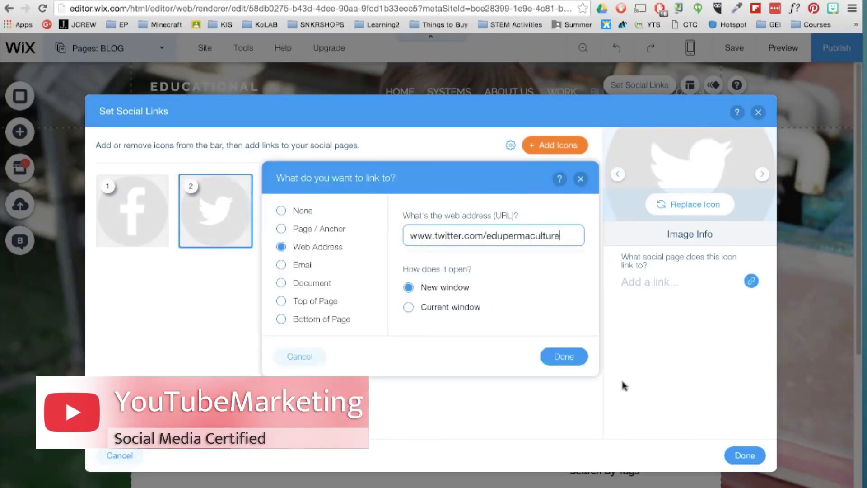
click(564, 356)
click(745, 455)
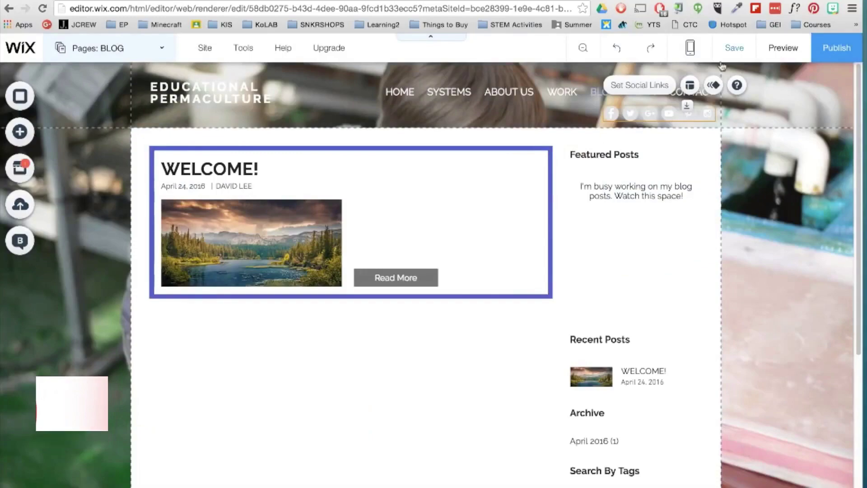
click(783, 48)
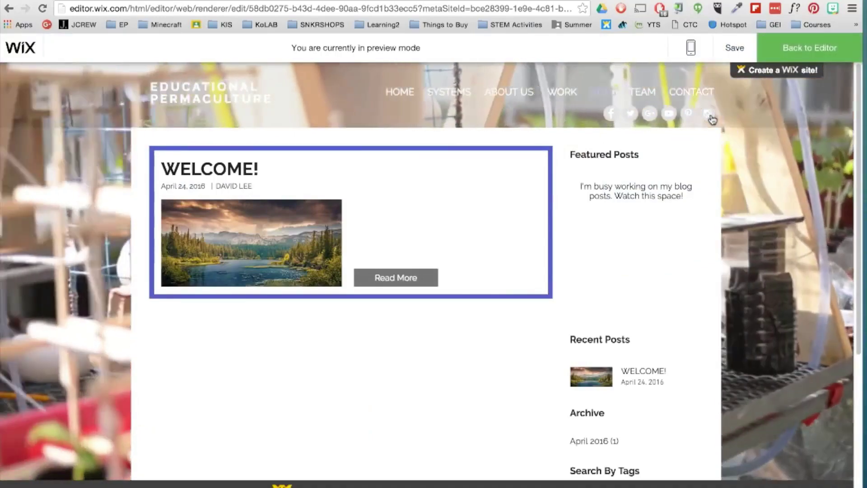
click(125, 3)
click(125, 2)
click(798, 47)
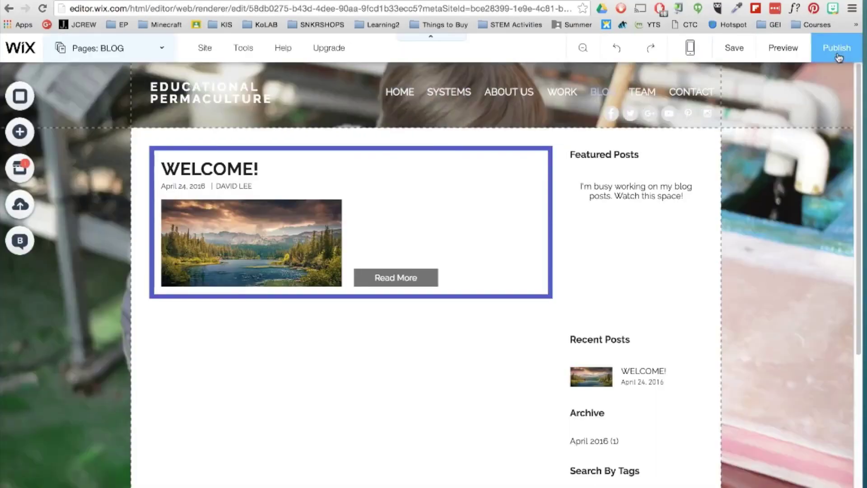
click(14, 171)
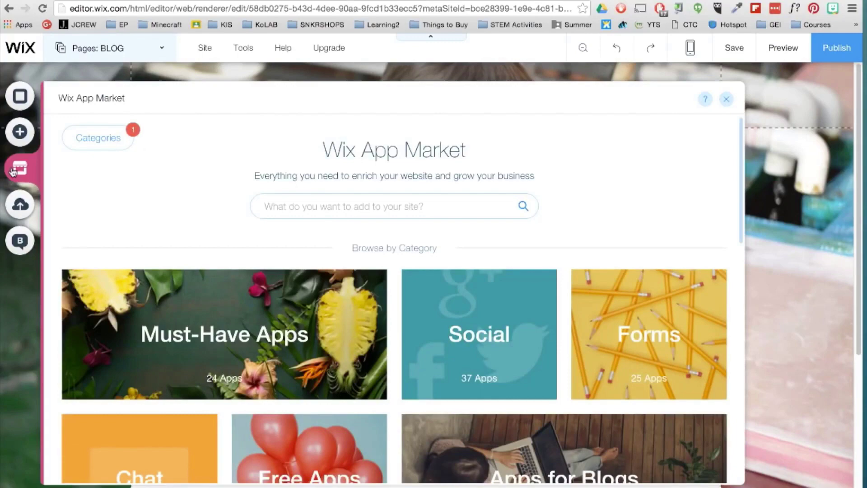
scroll(147, 252, down, 8)
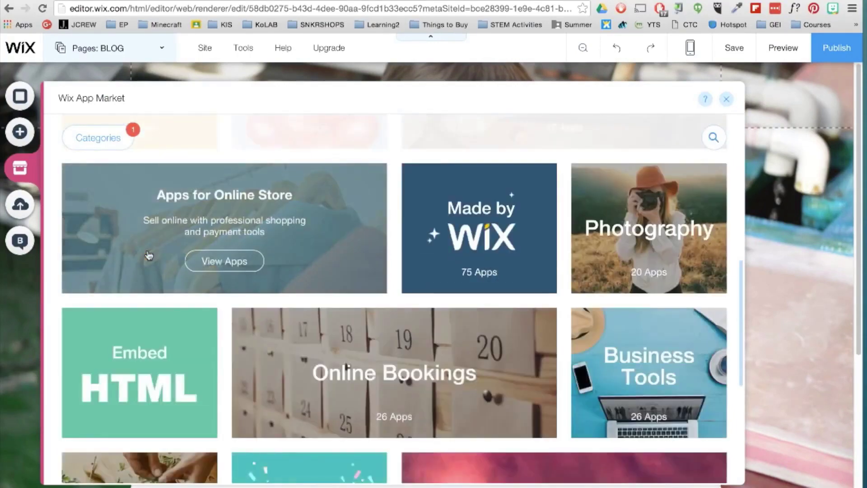
scroll(149, 255, down, 3)
scroll(148, 255, down, 3)
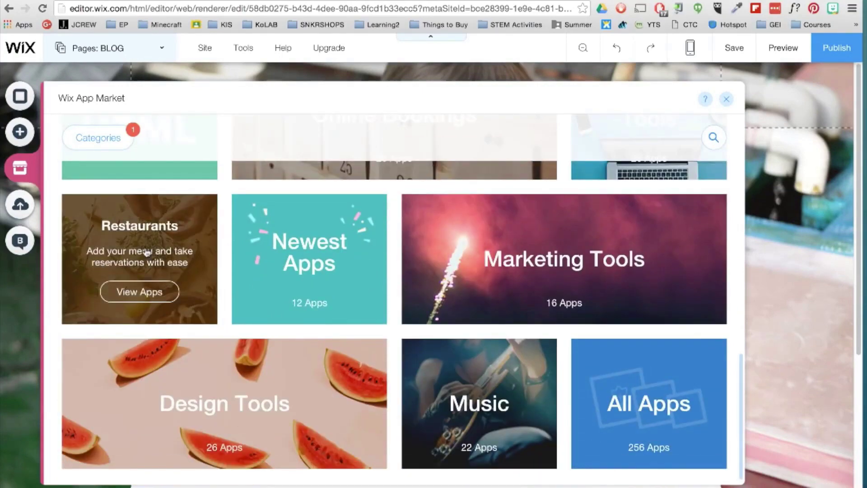
click(725, 99)
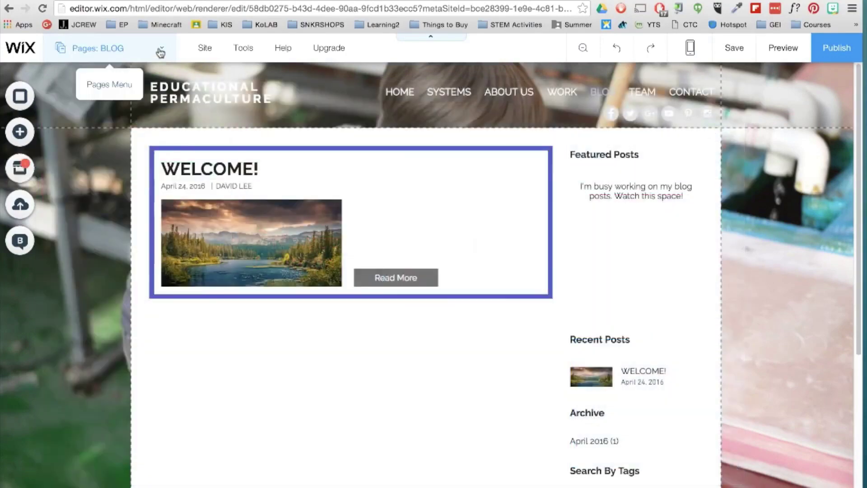
Rename the PROJECT 6 page to INSTAGRAM.
click(160, 53)
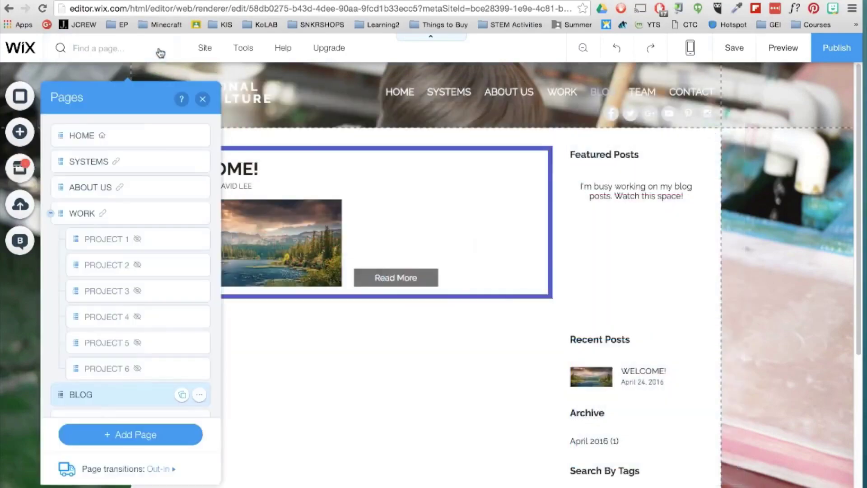
click(90, 367)
double_click(99, 368)
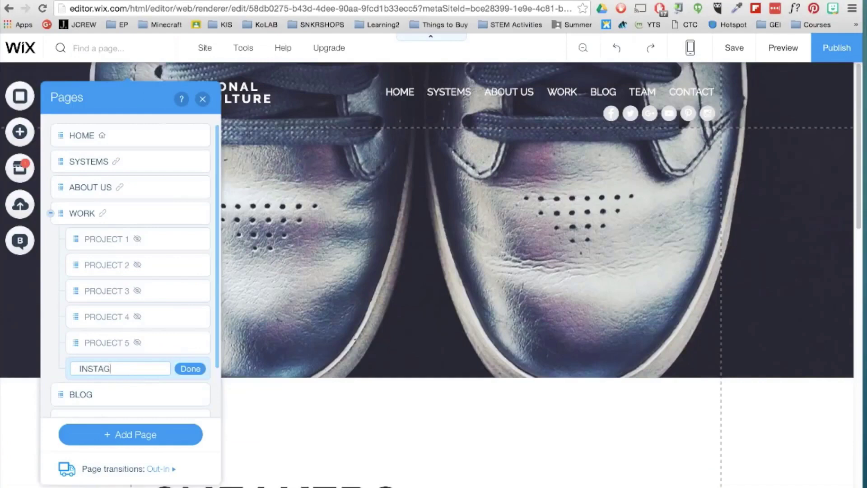
click(190, 370)
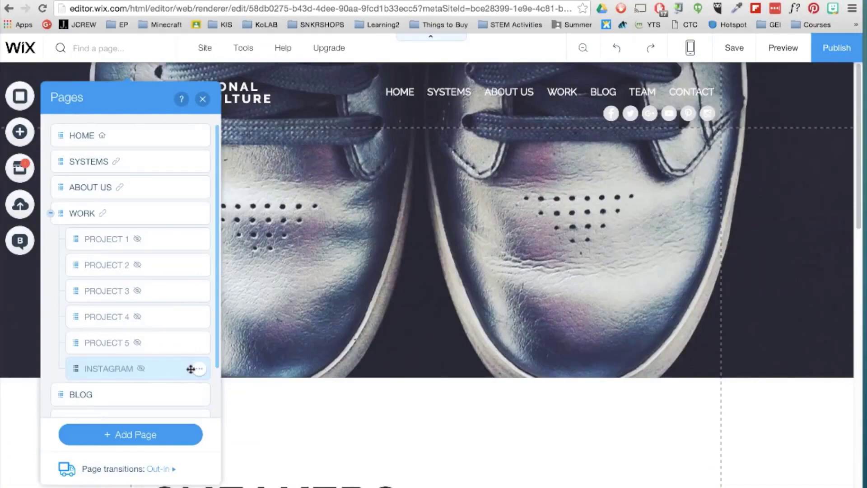
Change the page's large heading text to INSTAGRAM.
click(203, 99)
scroll(407, 271, down, 5)
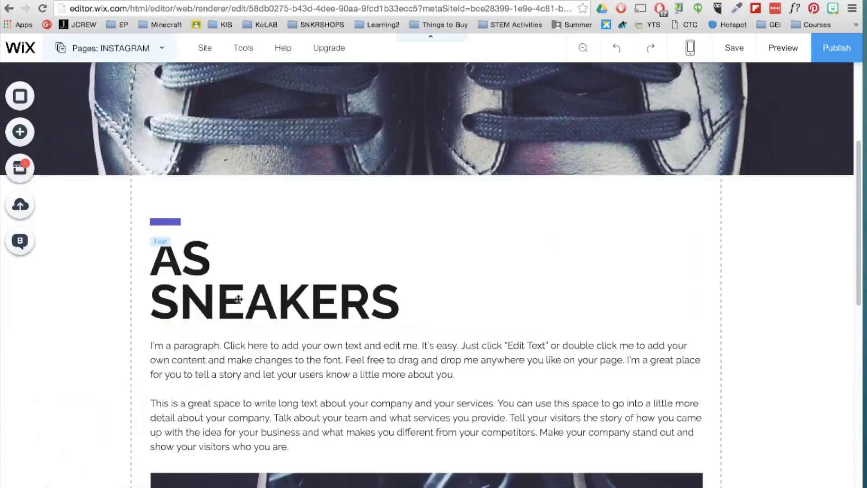
double_click(190, 262)
text(INSTAGRAM)
key(Escape)
scroll(232, 217, down, 3)
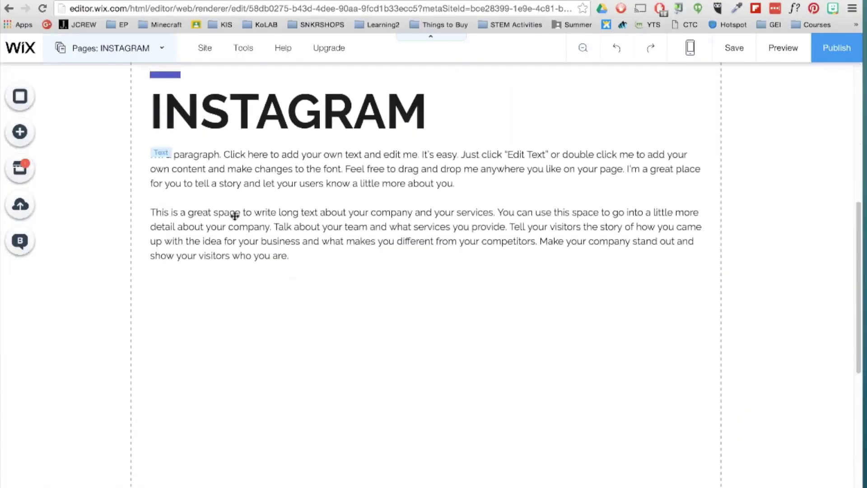
Add the Instagram Feed app from the App Market and place it below the text.
click(19, 168)
click(478, 364)
click(632, 316)
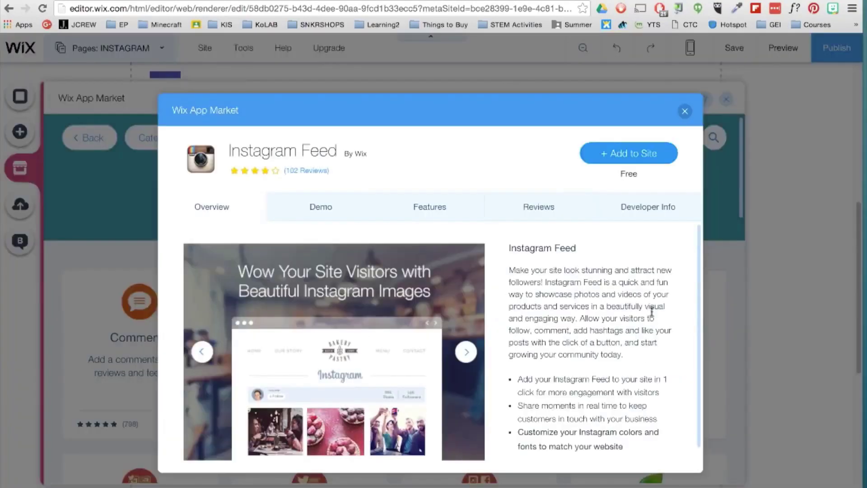
click(633, 150)
drag(491, 342, 695, 333)
Connect the feed to the site's Instagram account by entering its username and logging in.
click(164, 165)
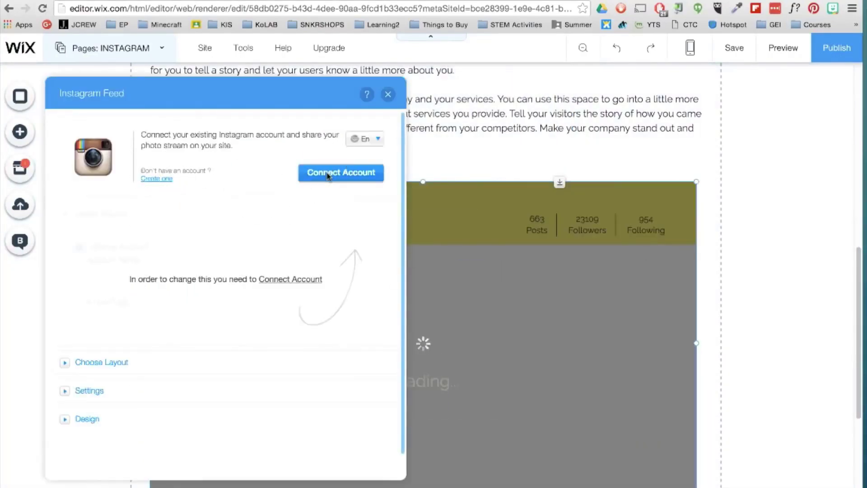
click(329, 172)
text(permaculture)
key(Tab)
key(Return)
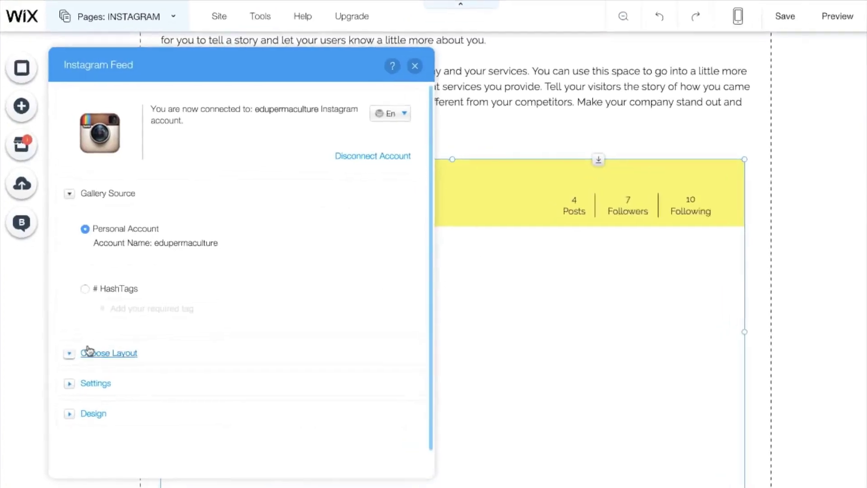
Review the feed's layout and settings, then make the header light grey and separators white.
click(65, 362)
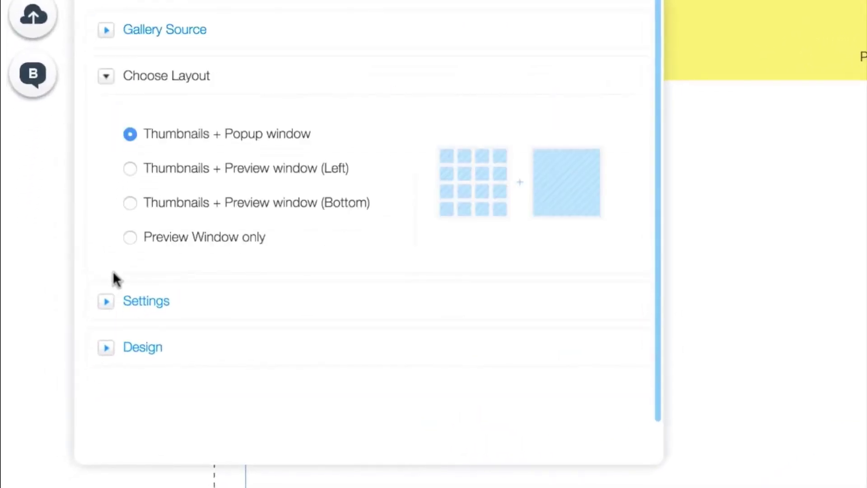
click(105, 301)
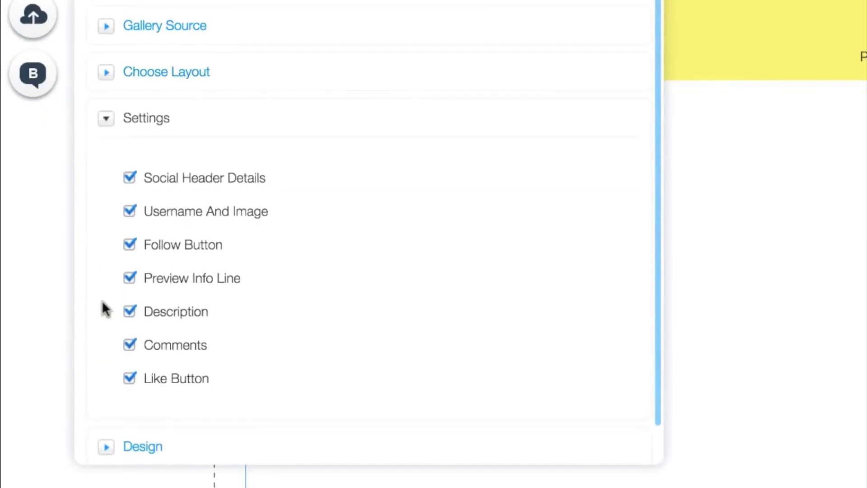
scroll(108, 352, down, 1)
click(113, 411)
click(327, 204)
click(384, 135)
click(325, 240)
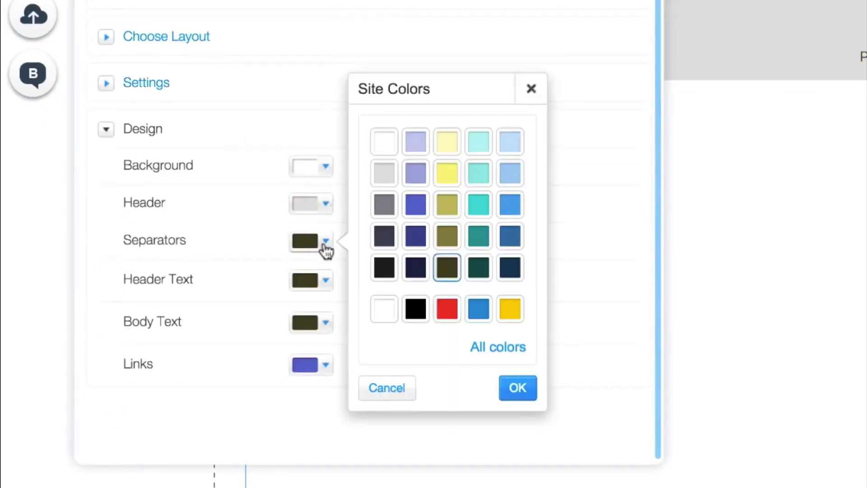
click(383, 142)
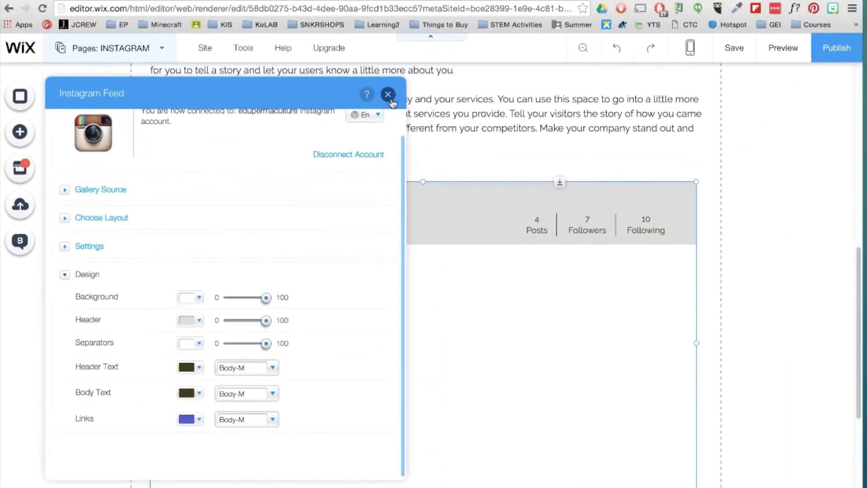
click(388, 95)
scroll(795, 287, up, 10)
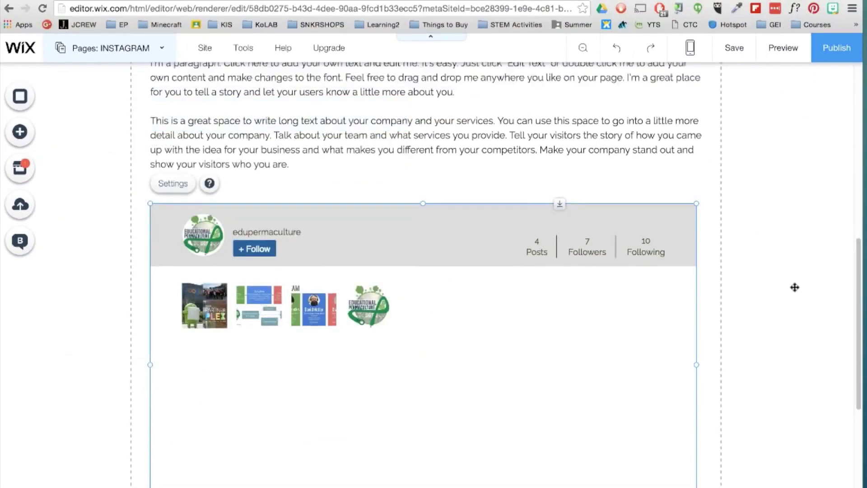
Go to the HOME page and add an anchor menu of section dots.
click(777, 235)
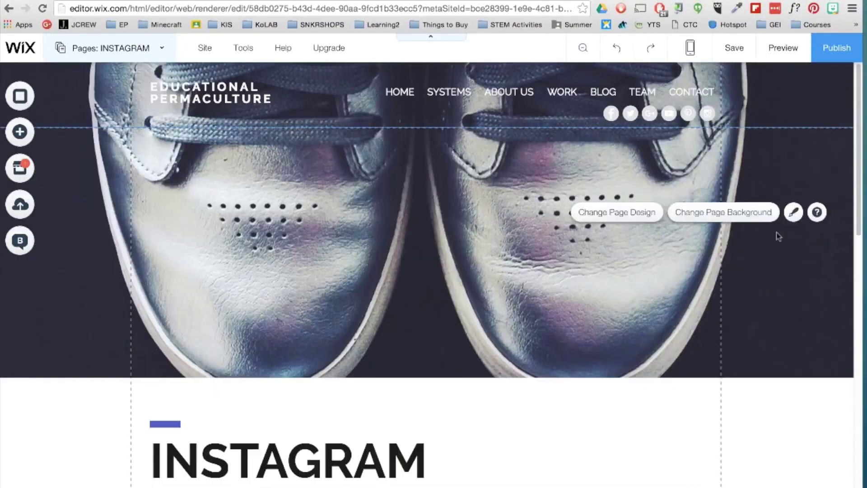
click(84, 53)
click(86, 135)
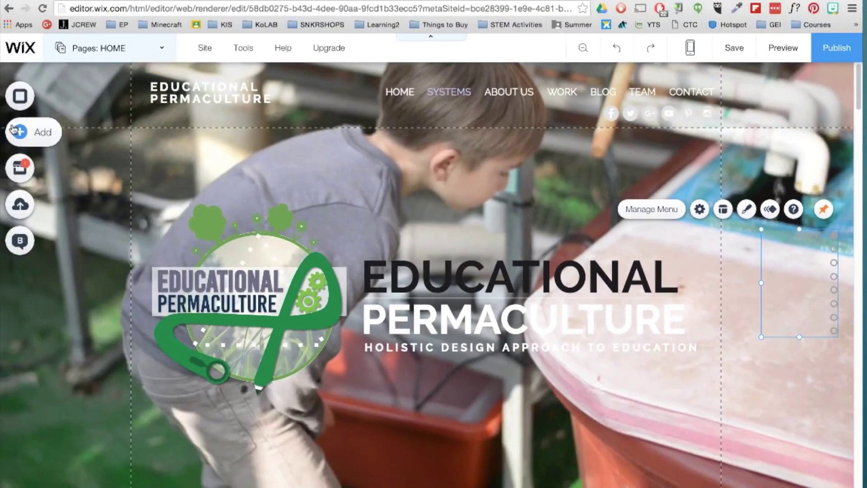
click(18, 131)
click(64, 309)
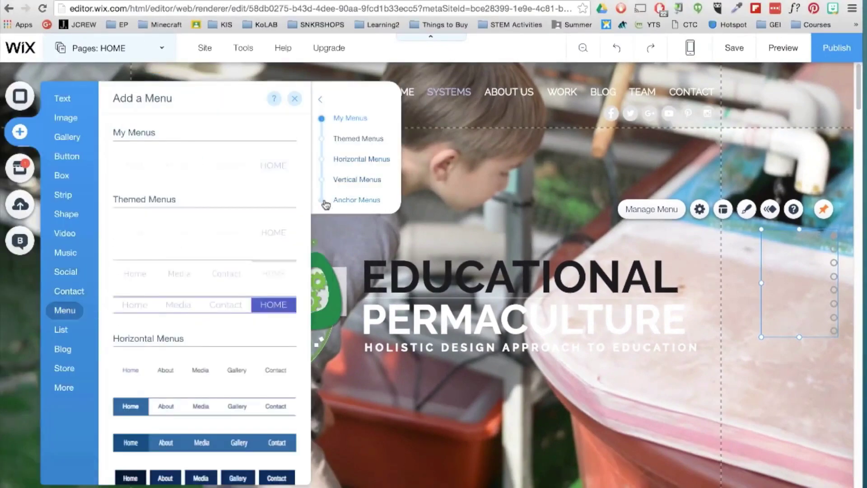
click(323, 200)
click(199, 178)
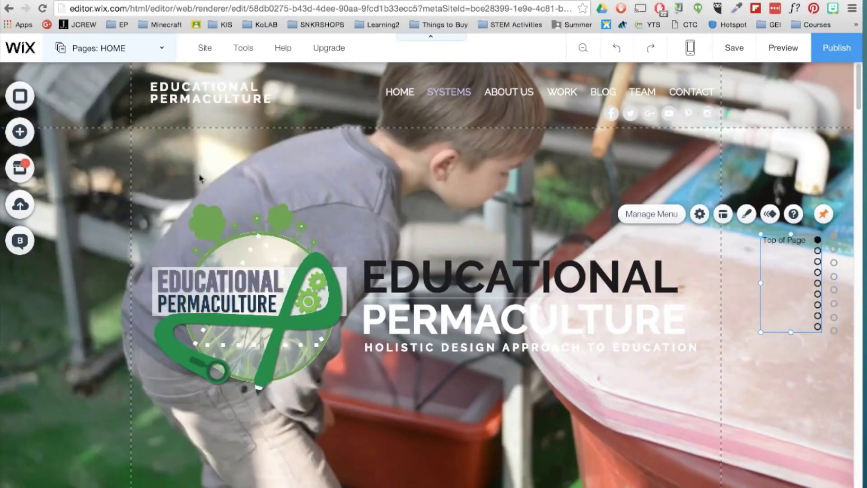
Preview the site and jump to the WORK section using the anchor menu.
click(782, 47)
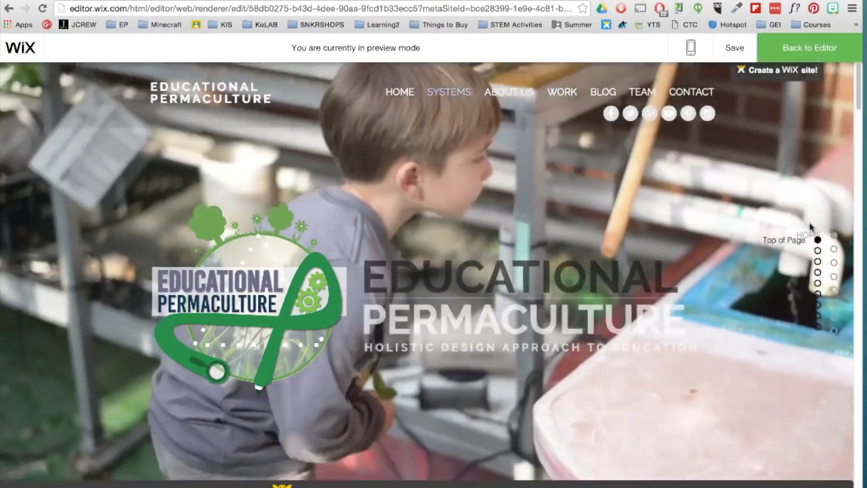
click(817, 283)
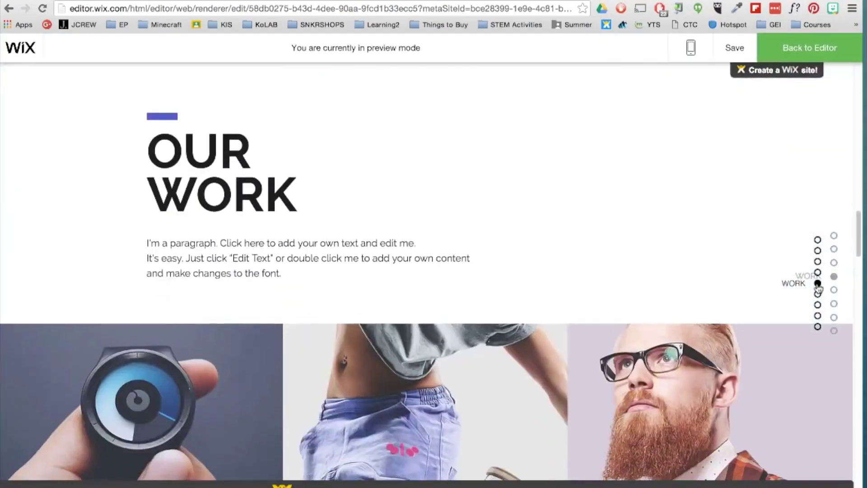
key(ctrl+shift+p)
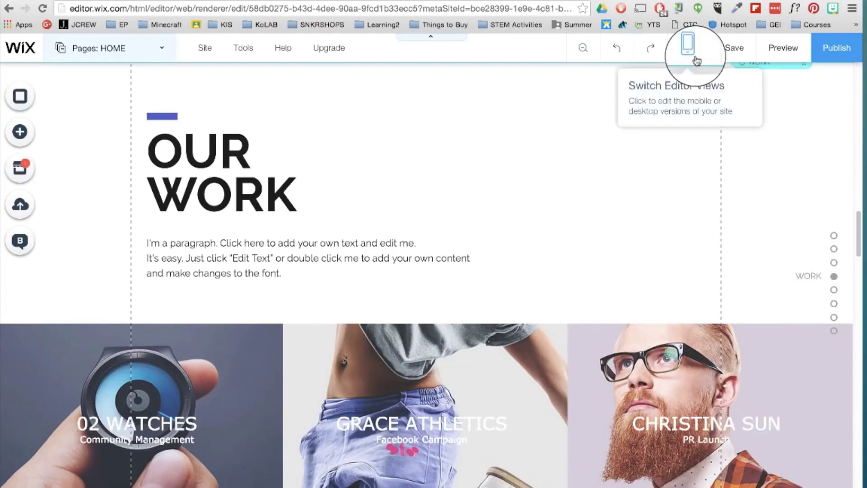
Check the mobile view's heading text settings, then return to desktop editing.
click(461, 120)
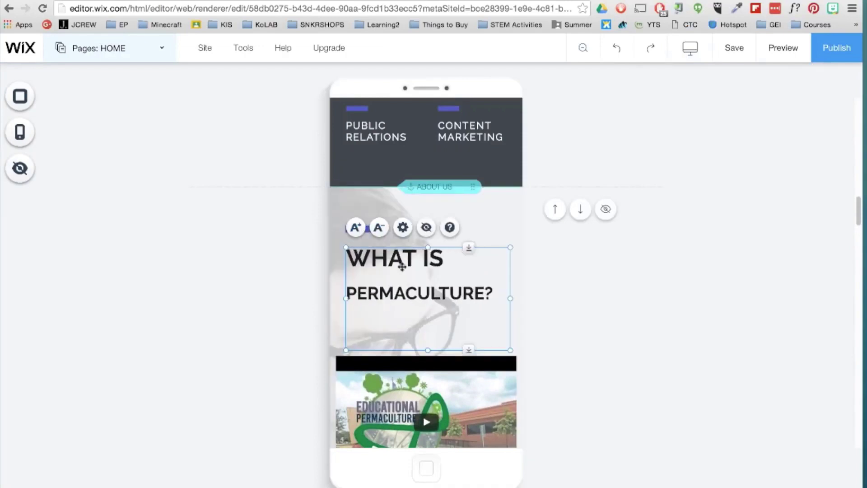
click(402, 227)
click(680, 156)
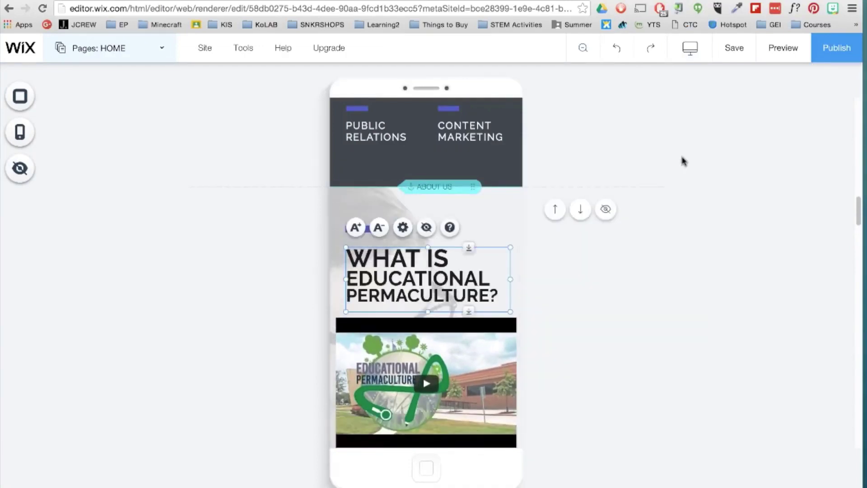
click(690, 48)
click(487, 96)
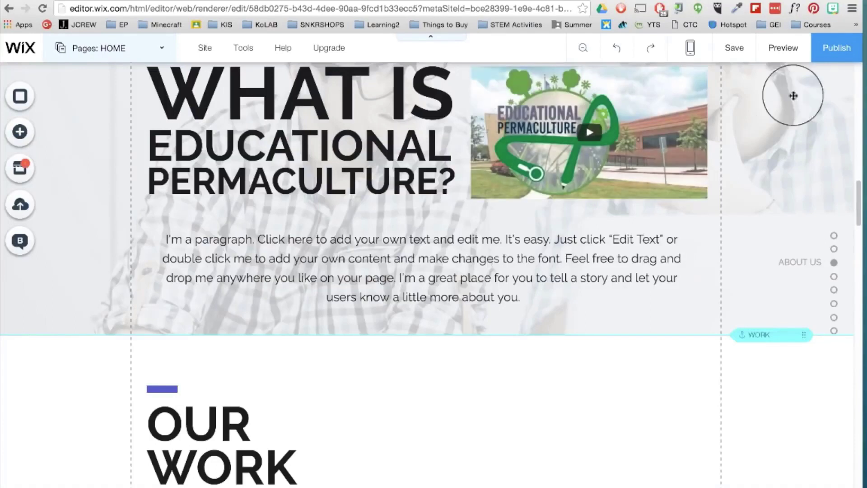
Publish the site live and browse the premium upgrade plans page.
click(830, 59)
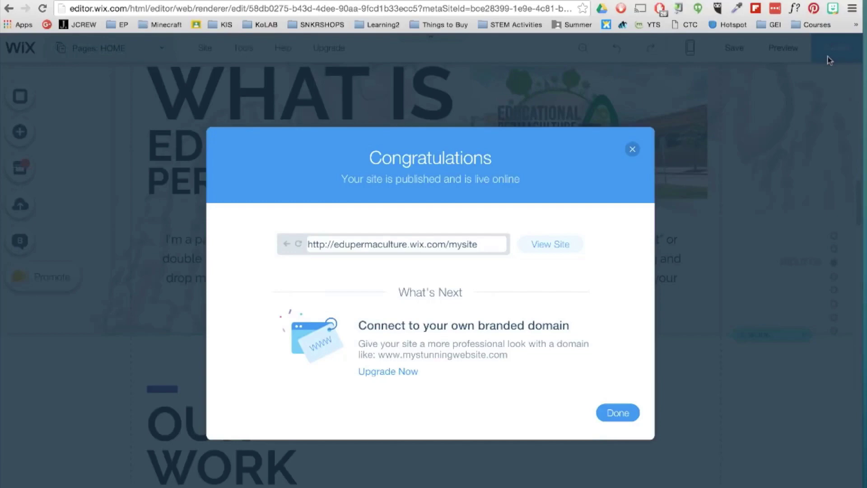
click(398, 381)
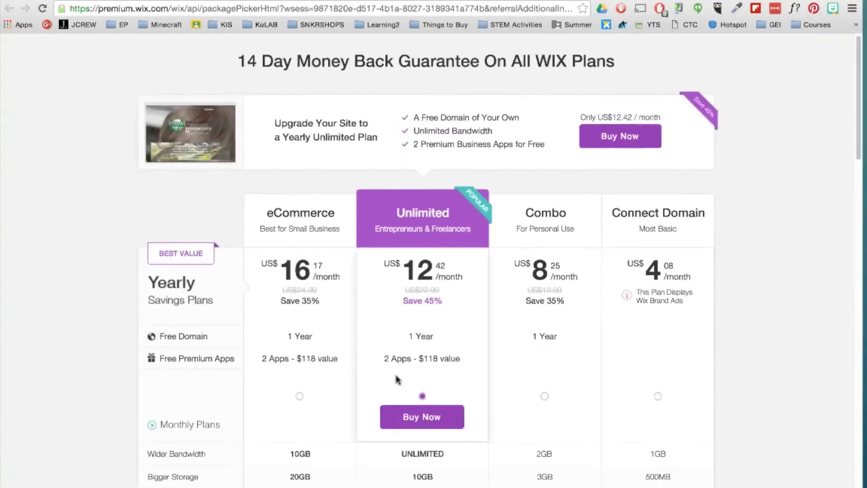
scroll(396, 379, down, 5)
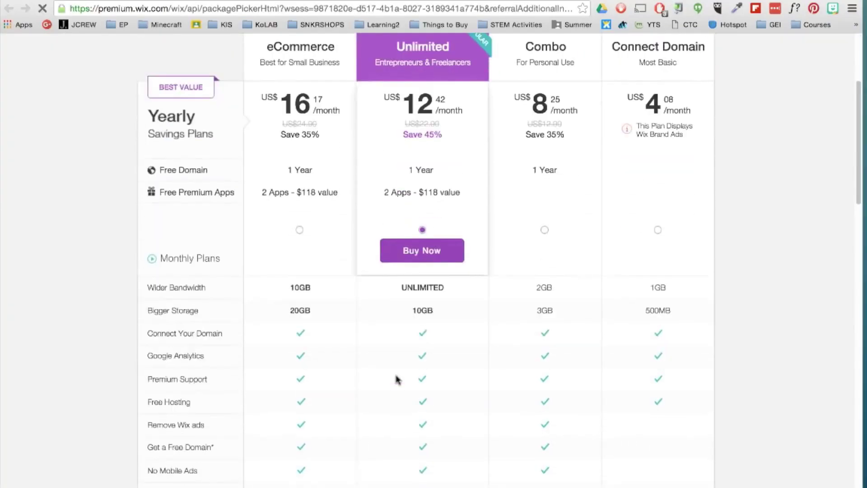
scroll(396, 380, down, 1)
scroll(397, 380, down, 5)
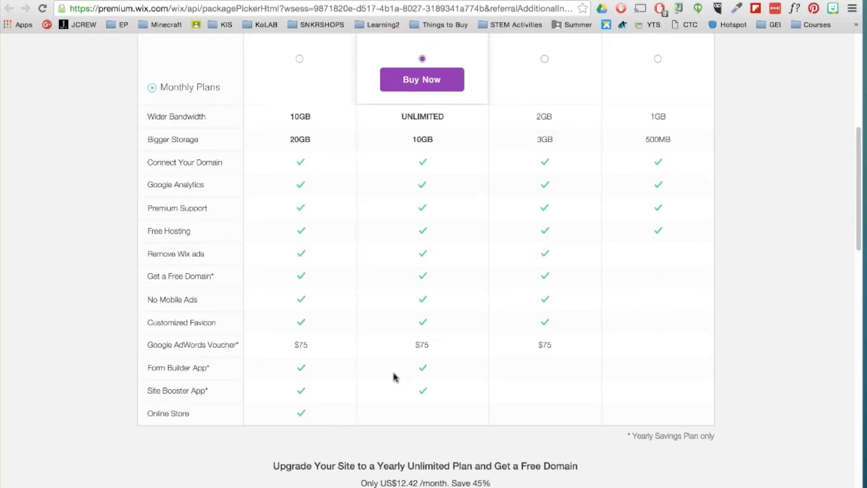
Open Site History from the Site menu and load the 24 Apr, 2016 10:32AM revision.
click(136, 1)
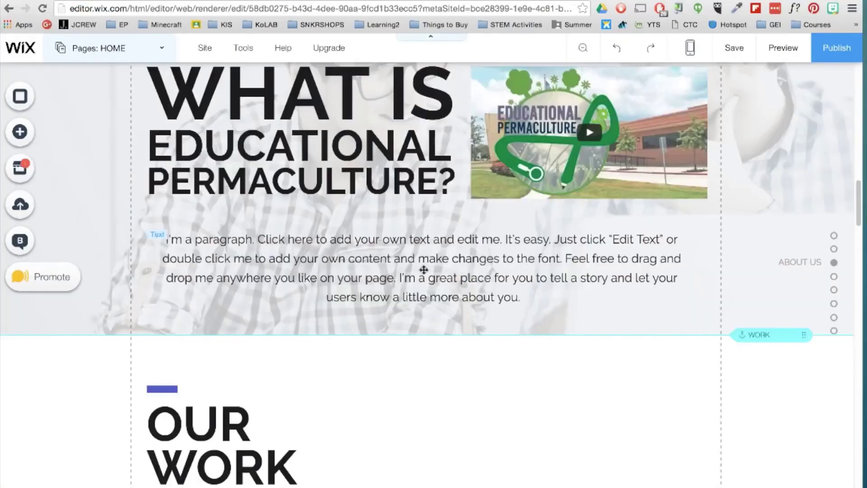
scroll(452, 274, up, 5)
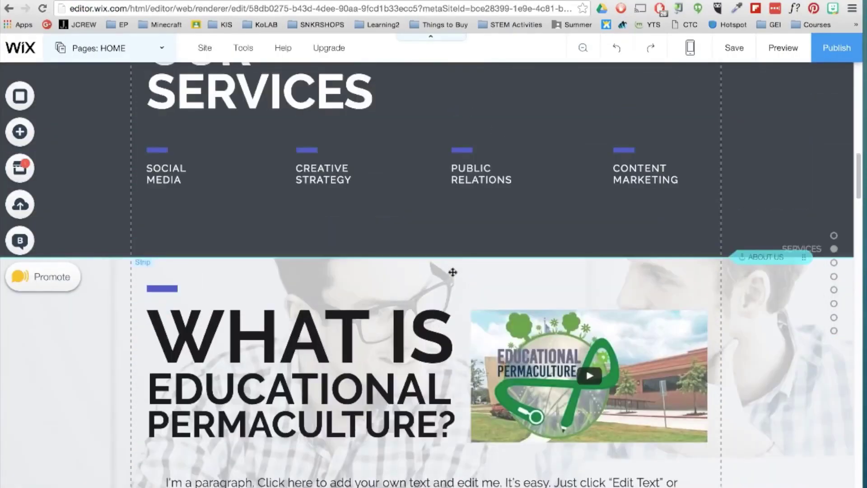
click(204, 48)
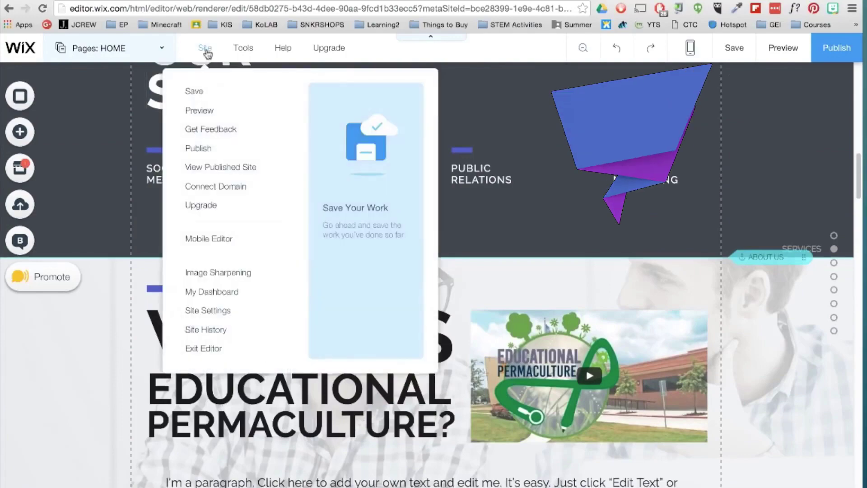
click(222, 332)
click(508, 339)
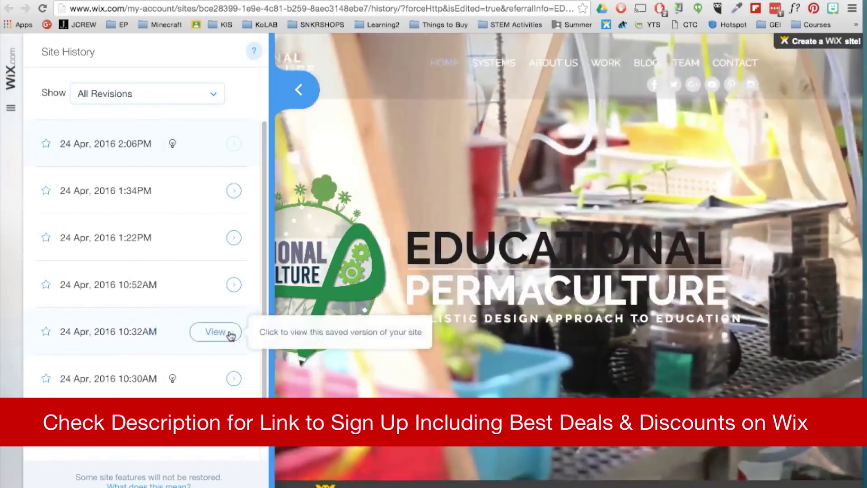
click(228, 333)
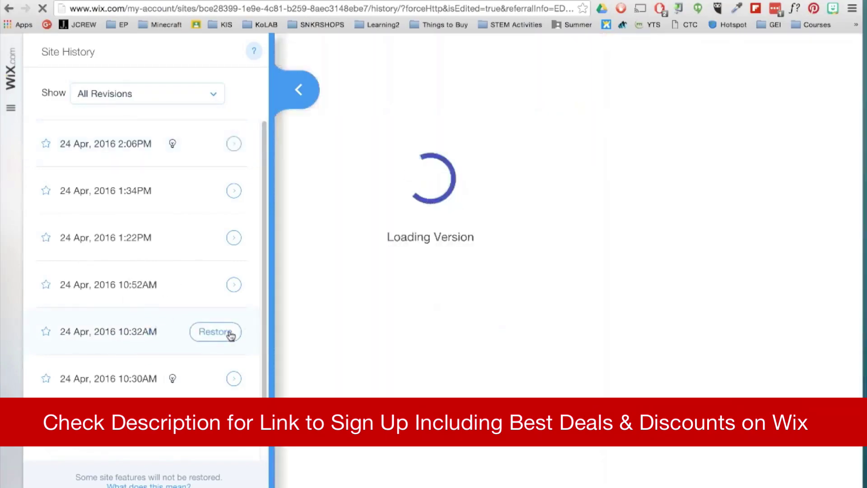